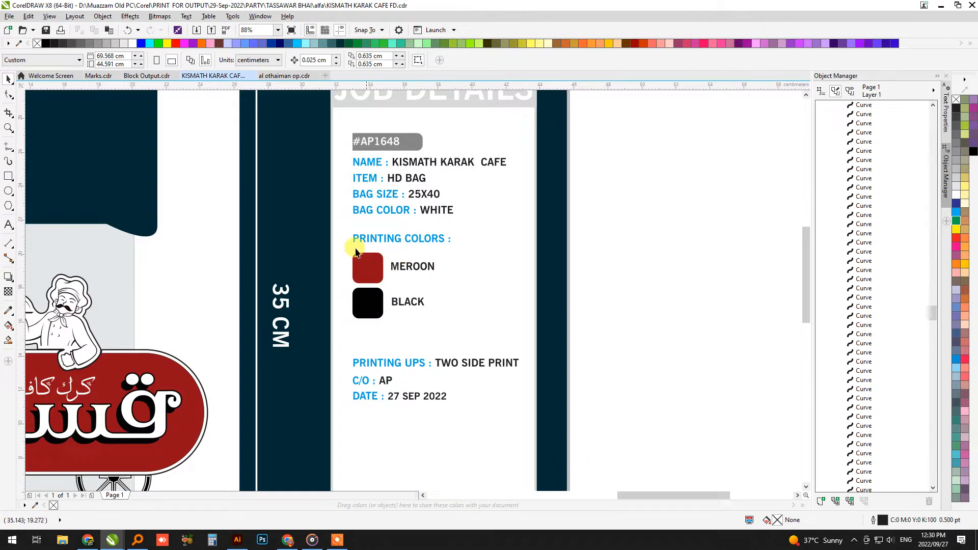
Inspect the fill colours of the MEROON and BLACK printing colour swatches in the job details
click(367, 269)
click(365, 312)
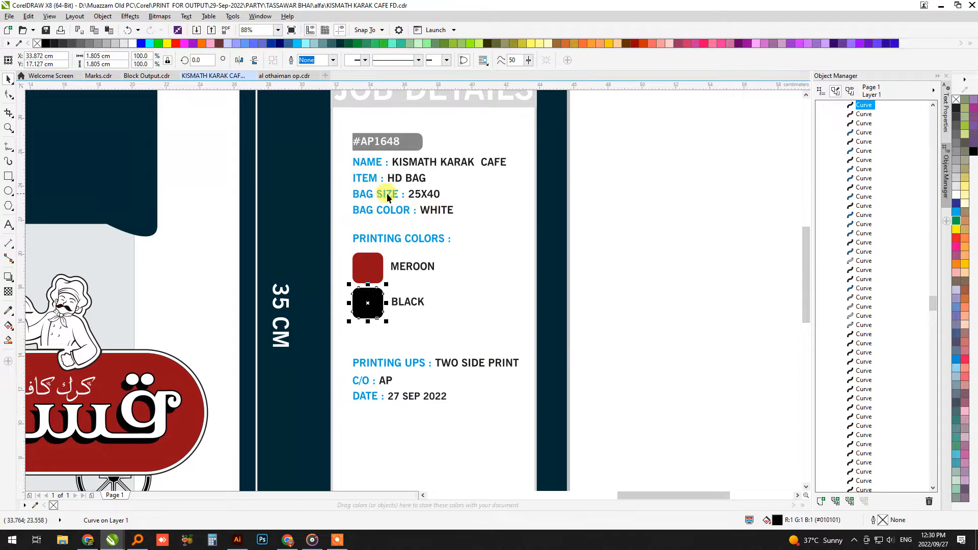
scroll(535, 227, down, 3)
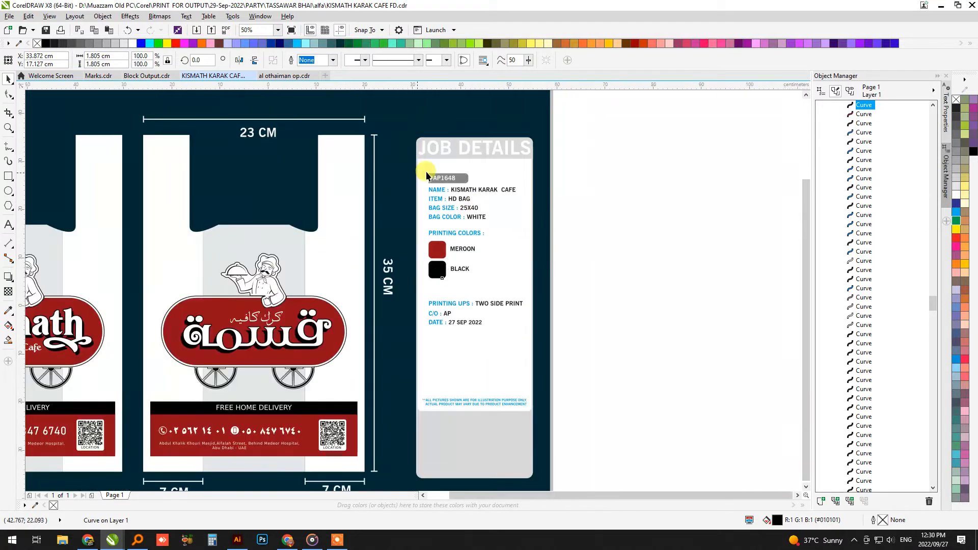
Select the logo and contact-strip artwork on both bags and copy it
drag(125, 128, 501, 348)
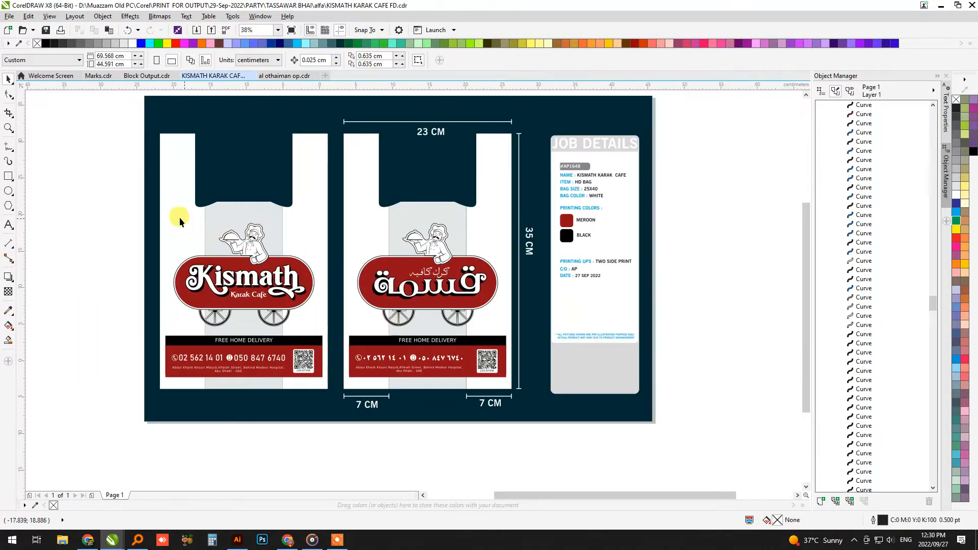
drag(151, 211, 515, 390)
scroll(293, 169, down, 1)
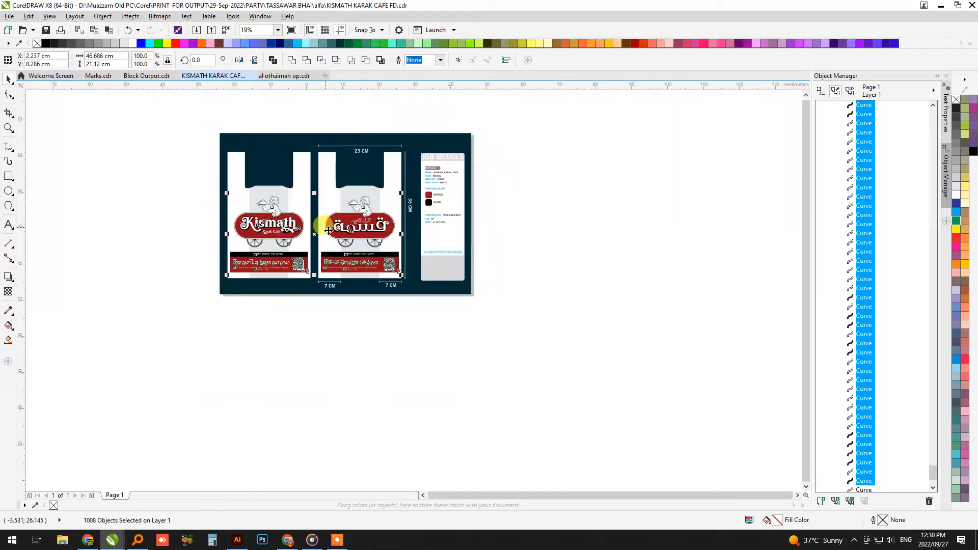
drag(311, 250, 315, 402)
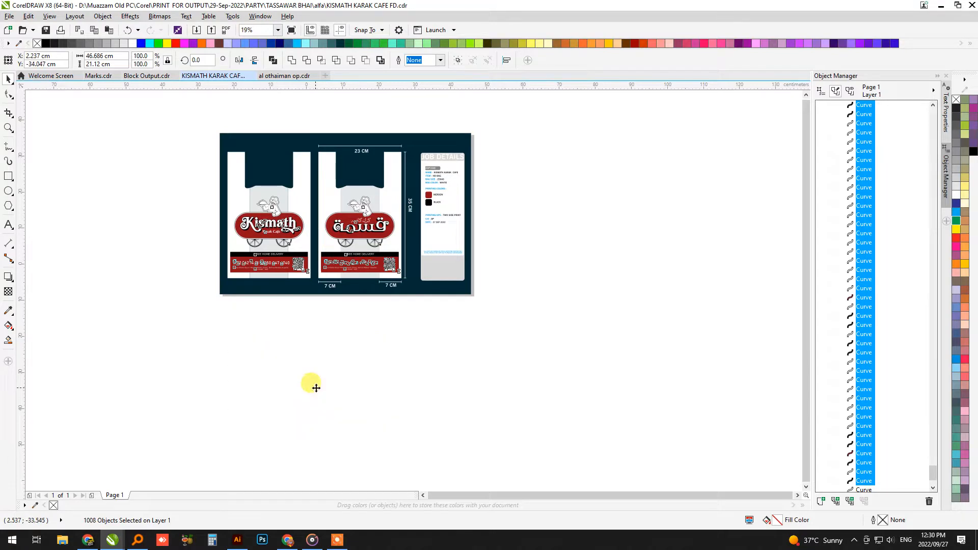
key(ctrl+z)
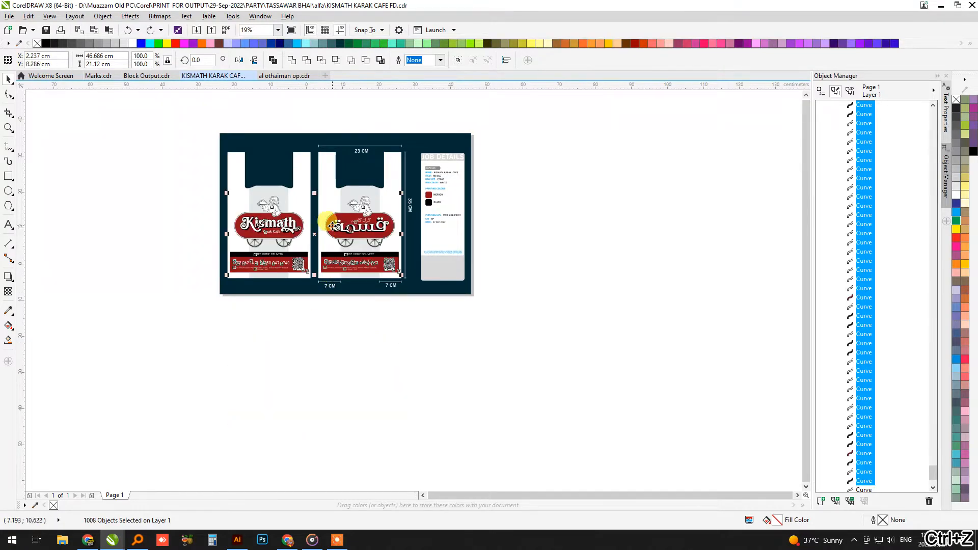
right_click(332, 227)
click(366, 316)
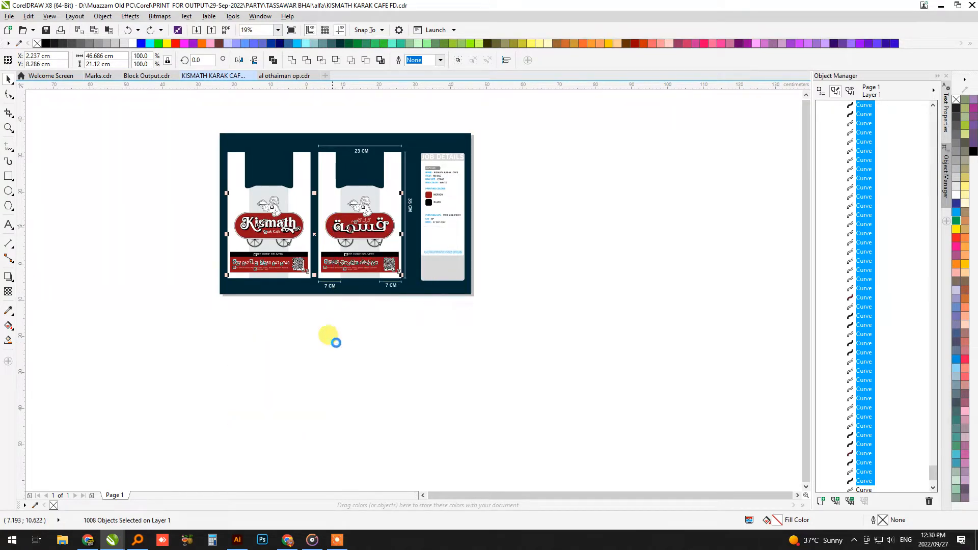
Paste the copied artwork and move it straight down into the empty area below the page
right_click(315, 352)
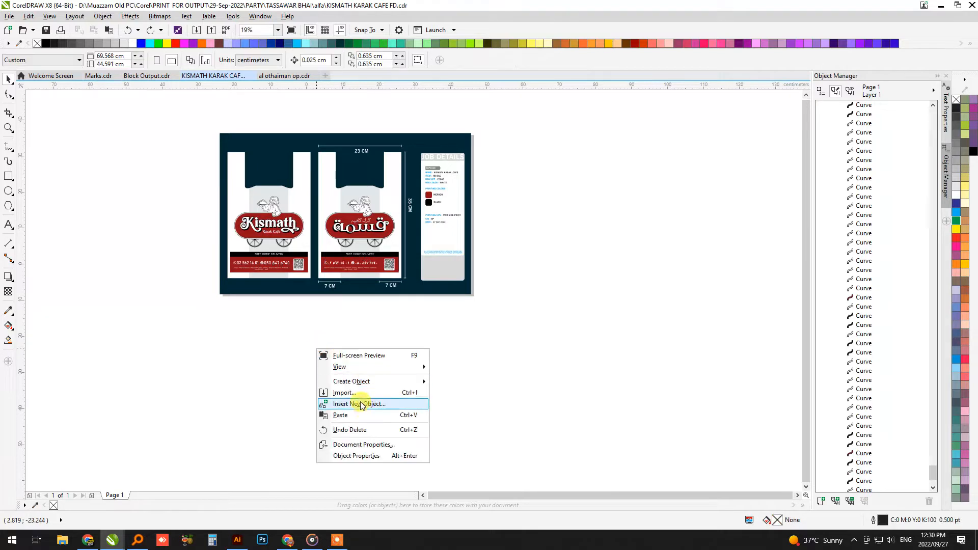
click(351, 415)
key(ctrl+a)
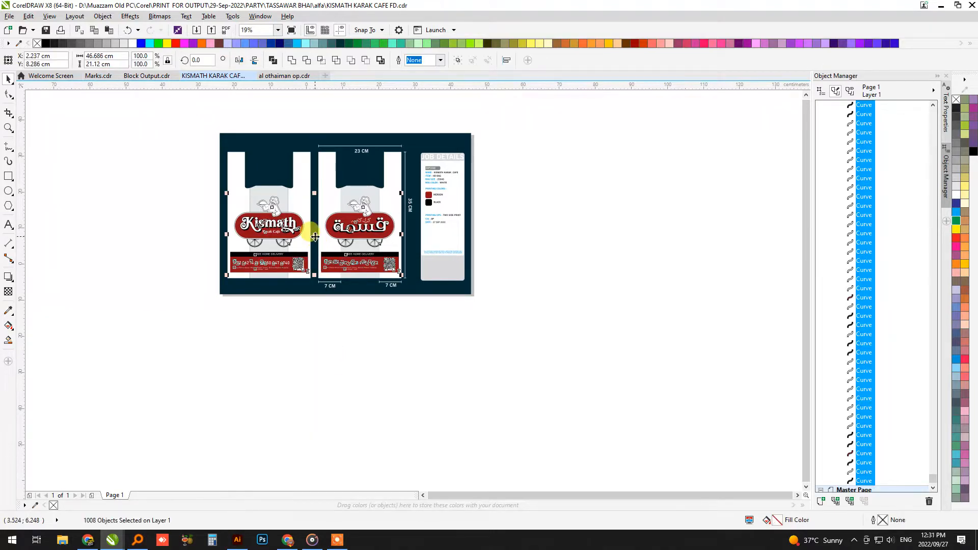
Group all objects of the pasted English artwork, and group those of the Arabic artwork separately
key(F2)
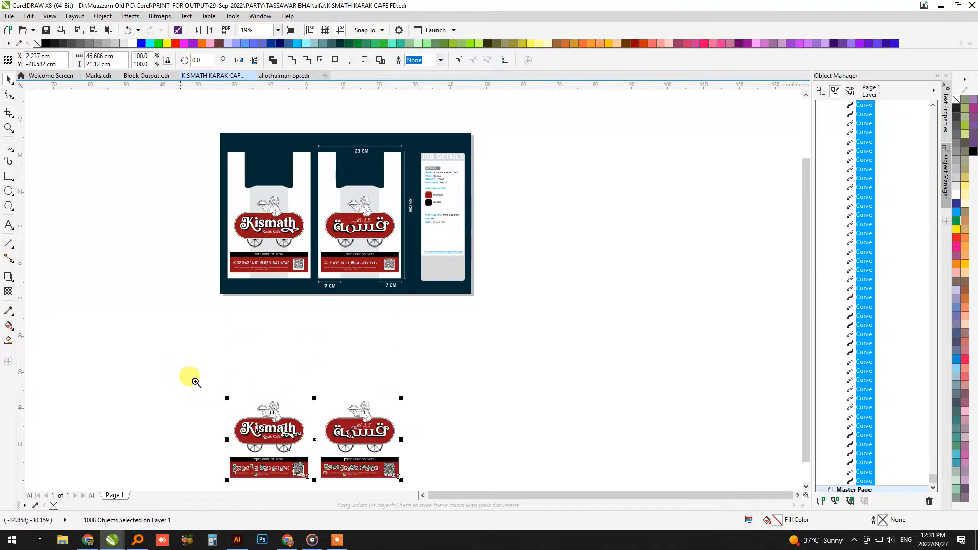
drag(191, 379, 433, 488)
drag(164, 134, 699, 412)
click(67, 124)
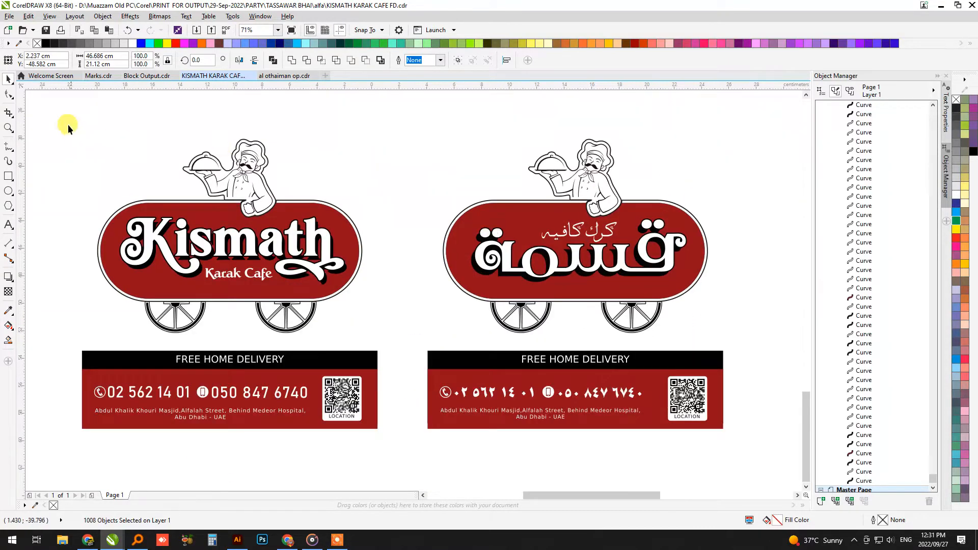
drag(54, 117, 404, 464)
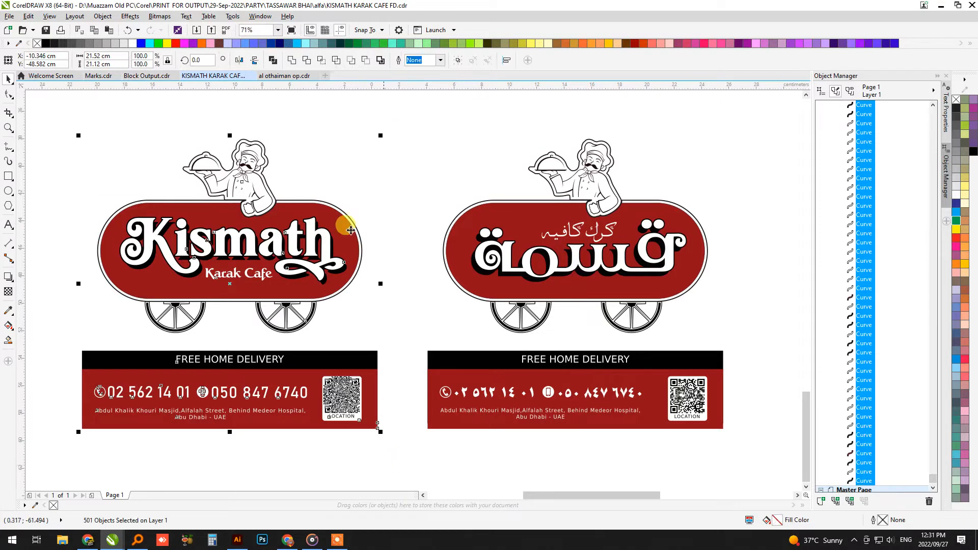
click(459, 61)
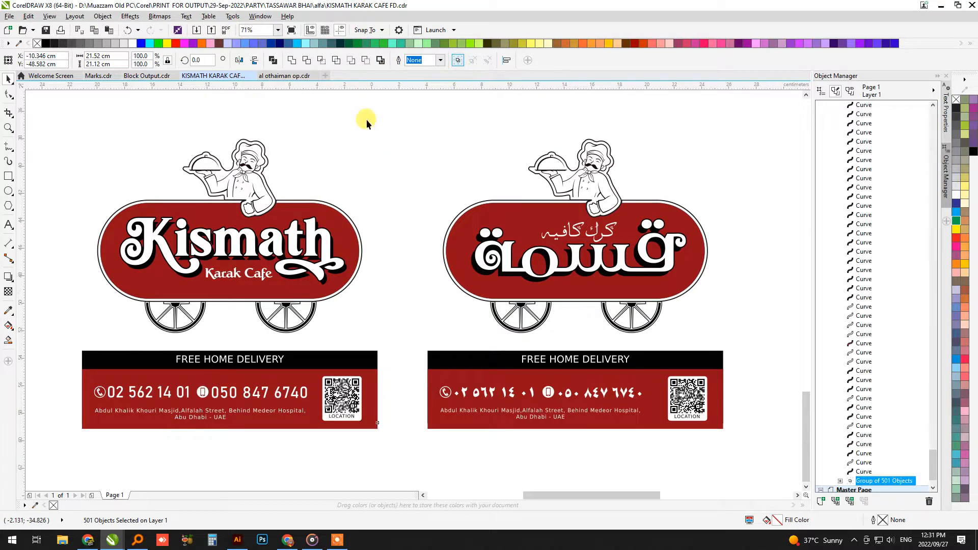
drag(376, 111, 757, 455)
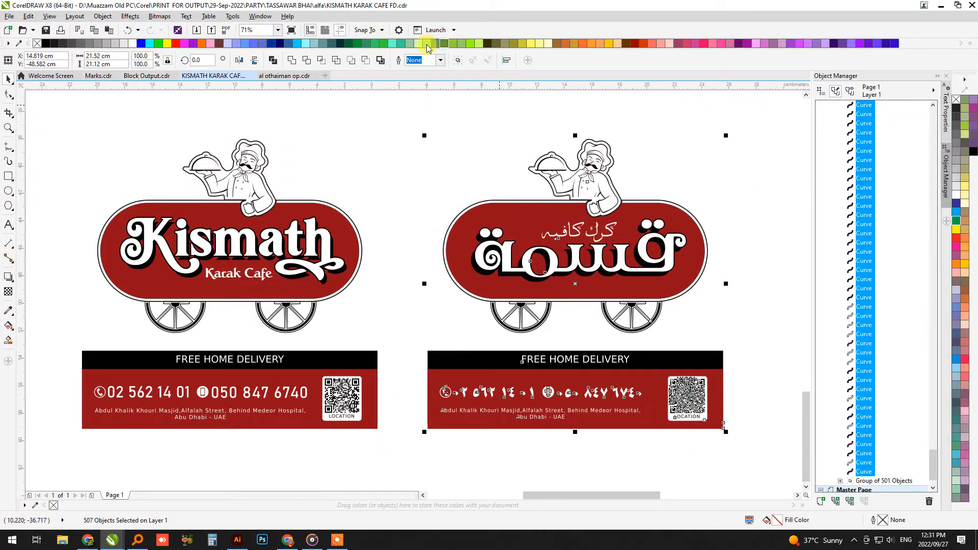
click(458, 62)
click(335, 151)
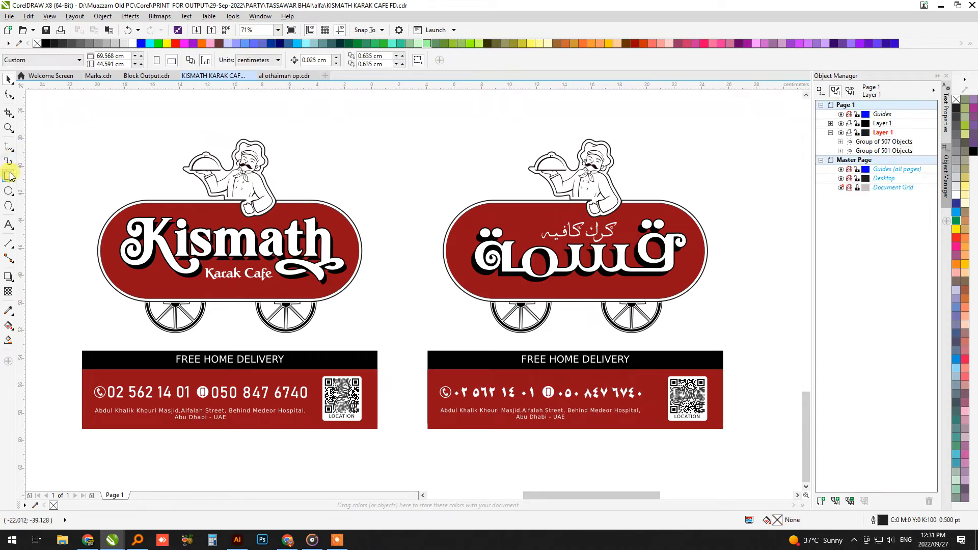
click(11, 149)
scroll(350, 131, up, 3)
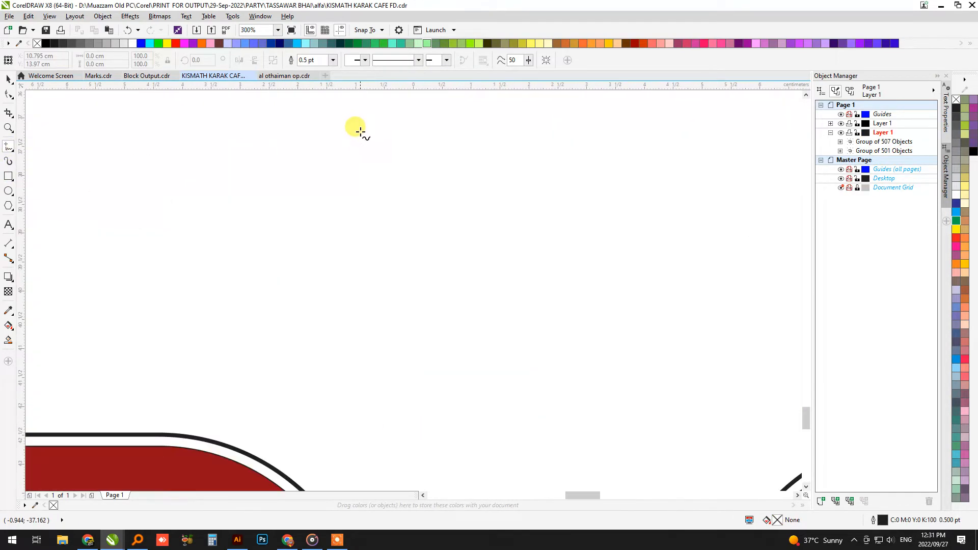
click(9, 79)
click(344, 208)
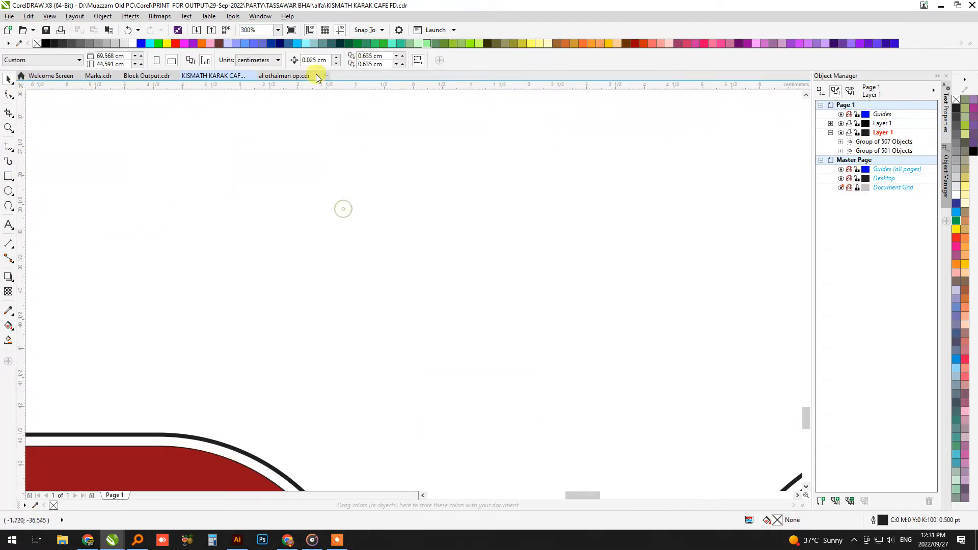
click(270, 64)
click(258, 173)
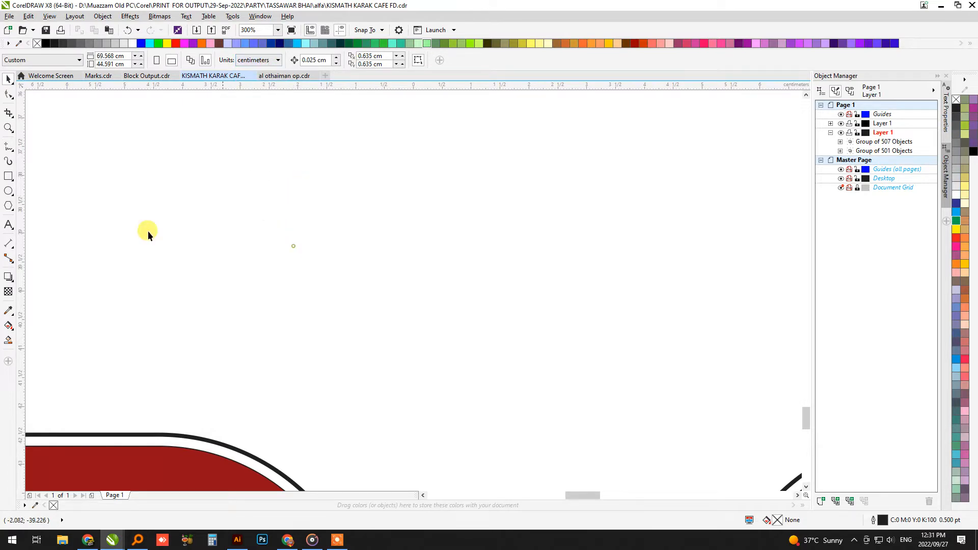
Draw a short horizontal line in the gap between the two artworks and set its length to 0.5 cm
click(249, 263)
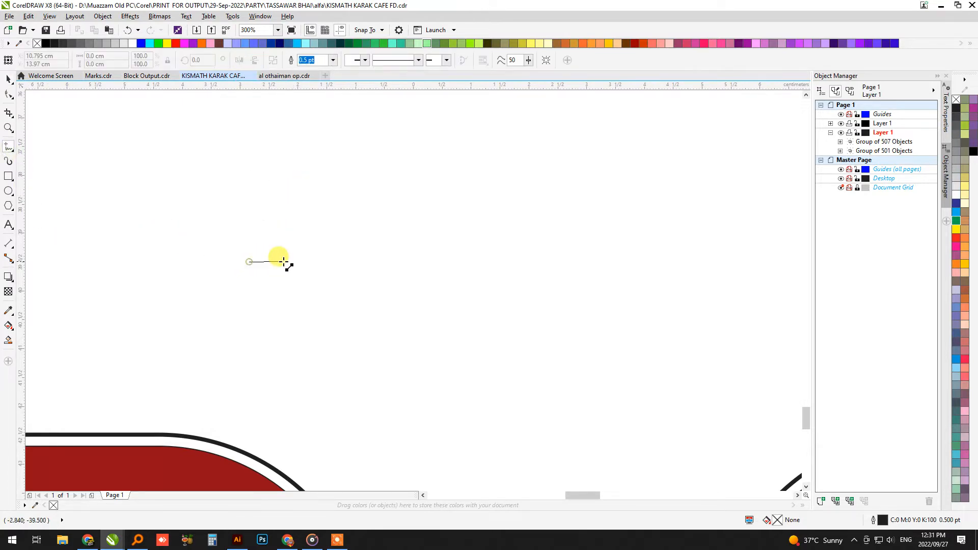
click(315, 263)
click(114, 60)
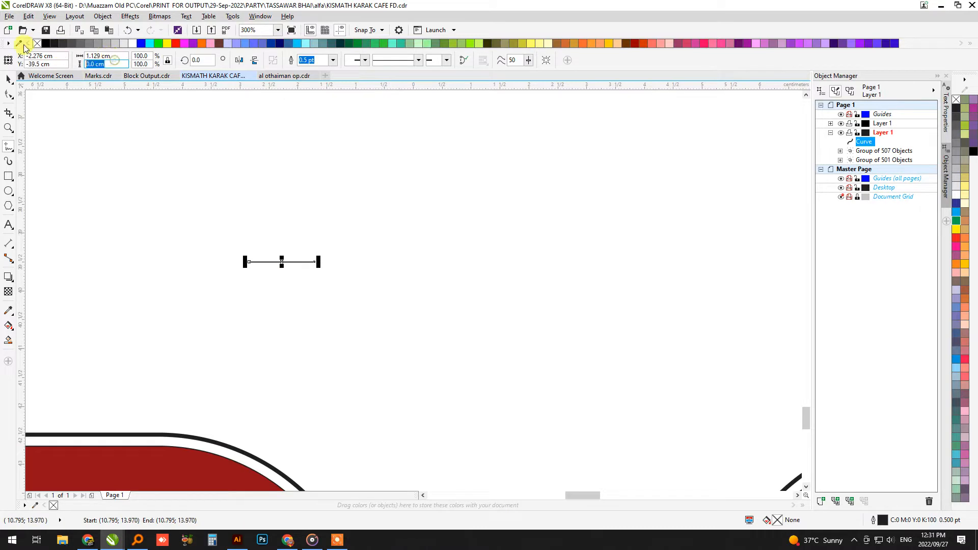
click(117, 57)
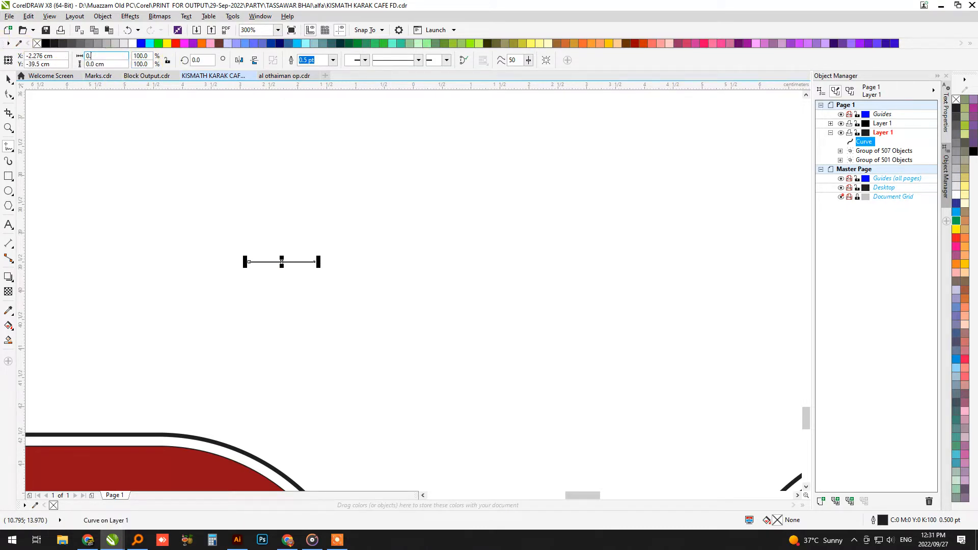
scroll(275, 259, up, 3)
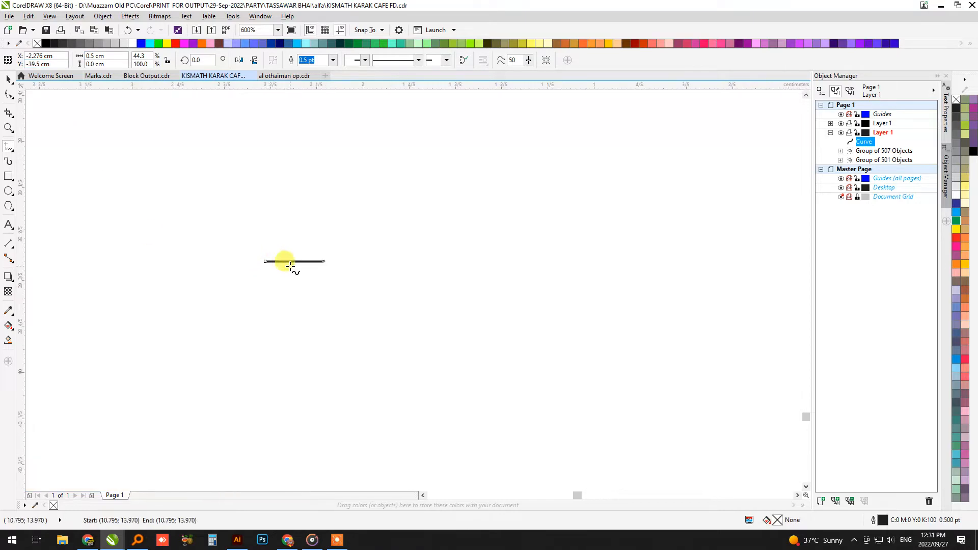
Set the line's outline width to 1.0 pt and convert the outline to an object
click(9, 79)
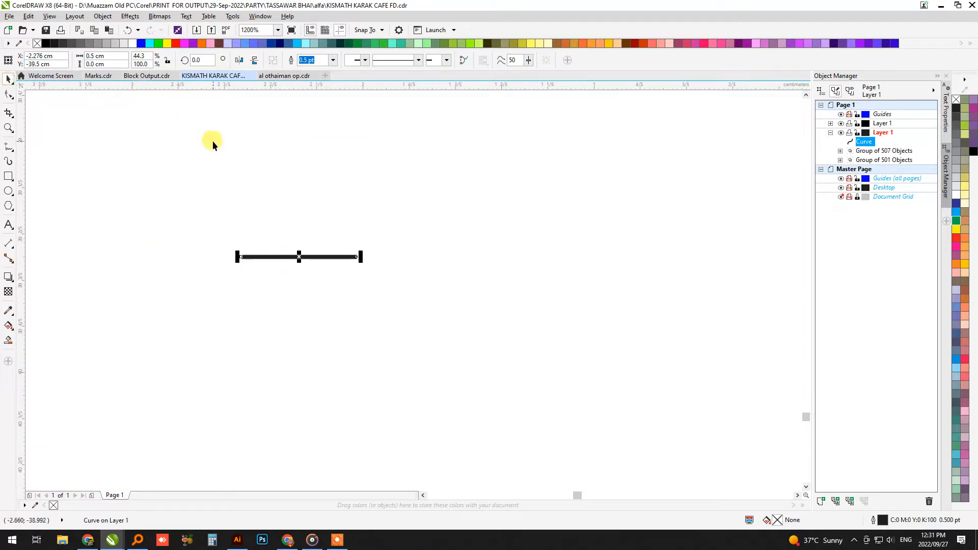
click(332, 61)
click(330, 98)
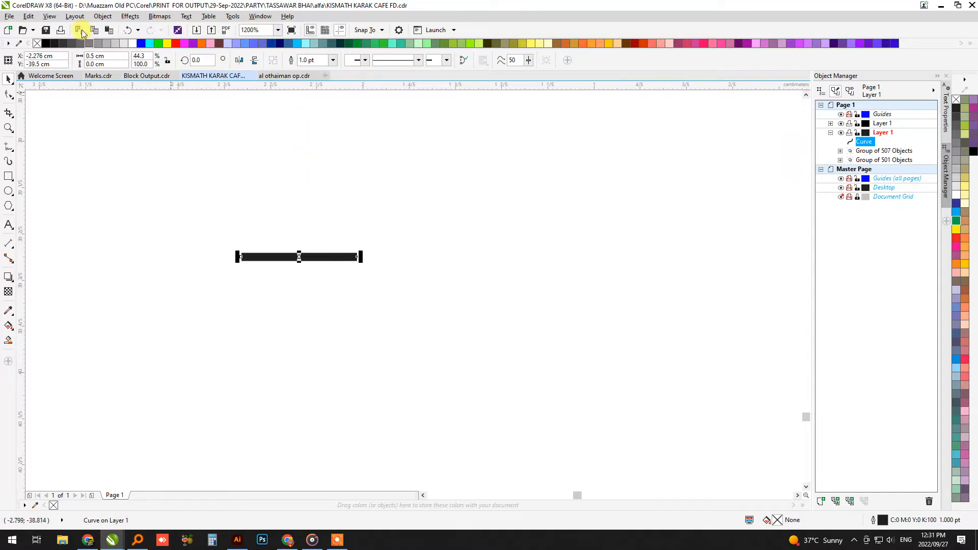
click(93, 18)
click(137, 240)
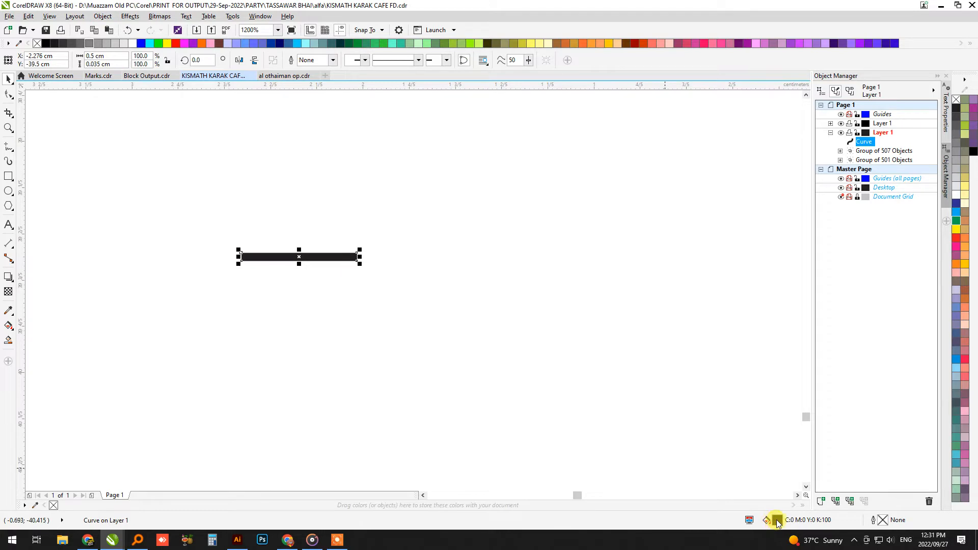
Fill the bar with Registration Color at 100 tint
click(513, 265)
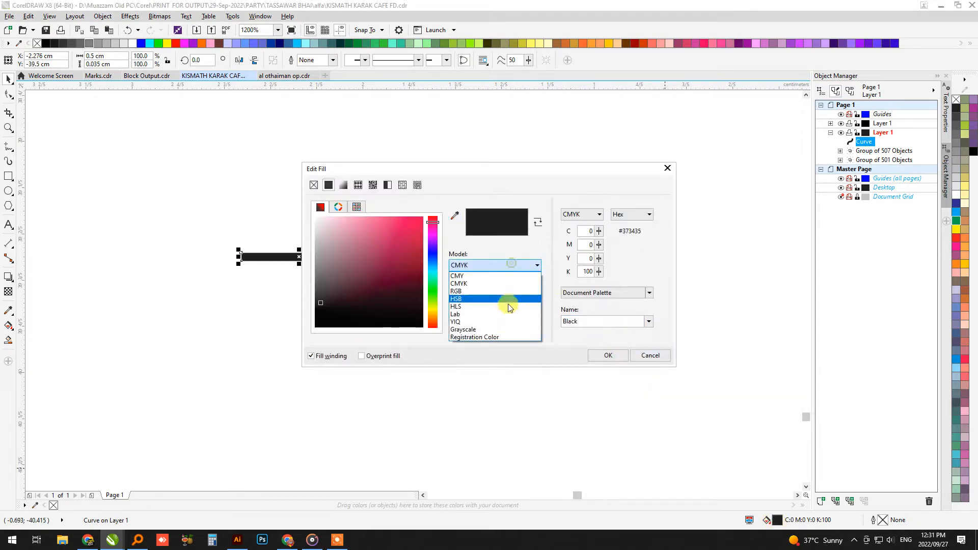
click(493, 337)
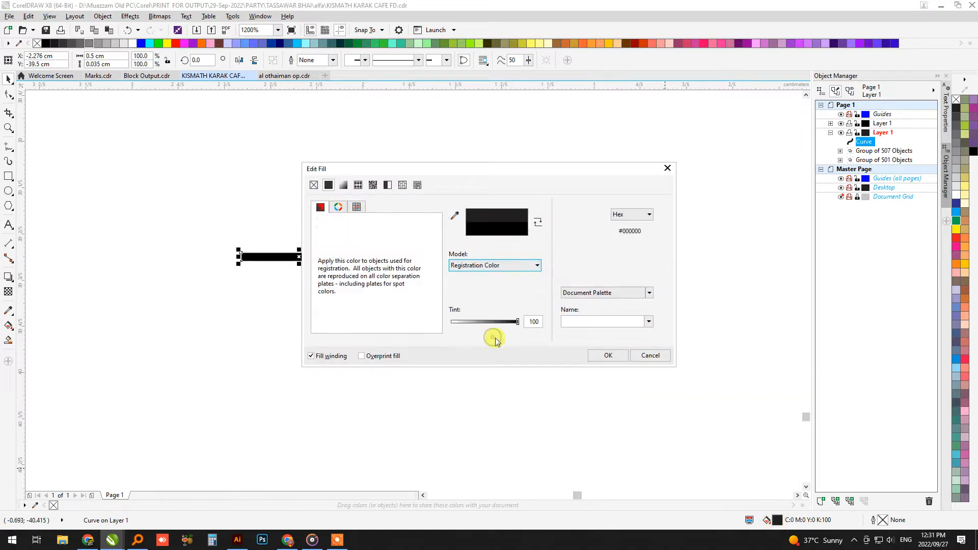
click(605, 356)
Copy the bar, paste it in place and rotate the pasted copy 90 degrees to form a cross
click(304, 259)
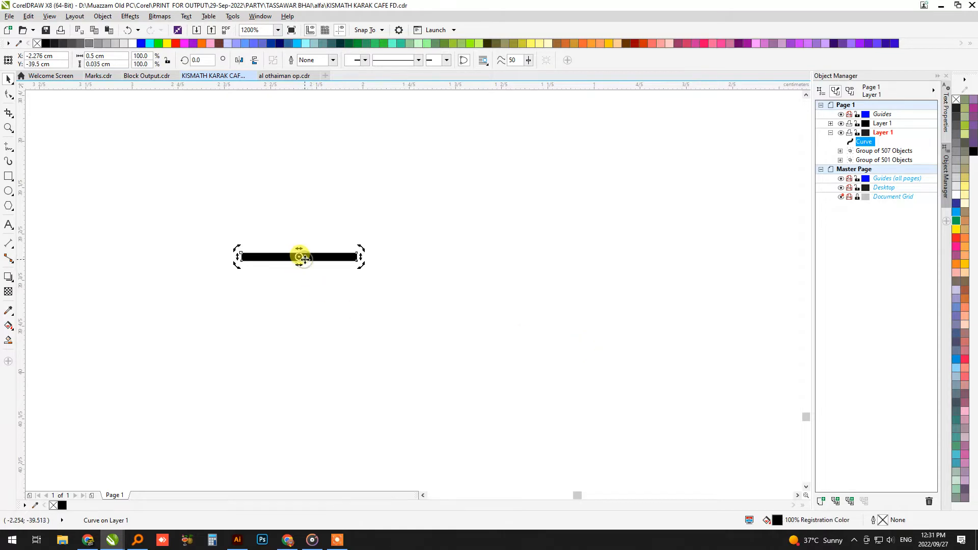
right_click(304, 258)
click(342, 351)
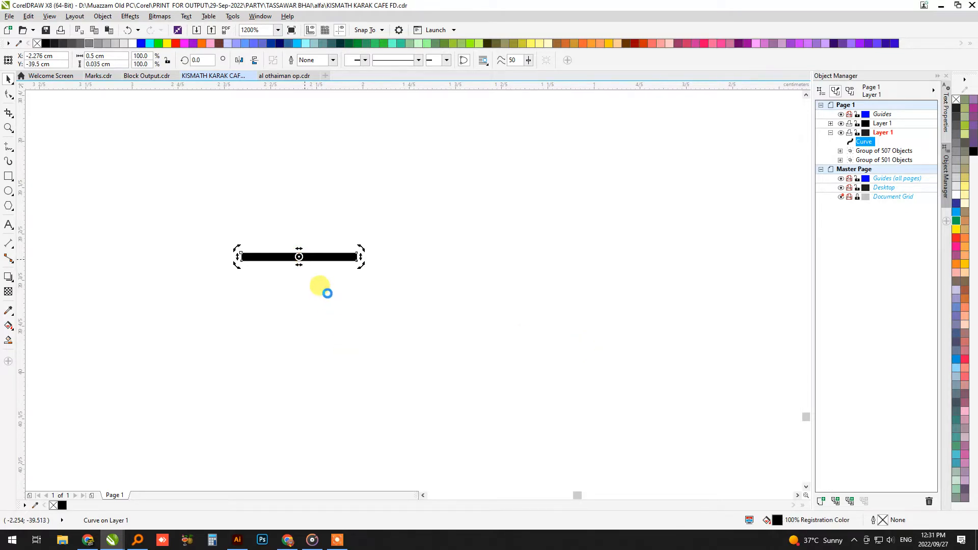
click(328, 294)
right_click(327, 293)
click(363, 361)
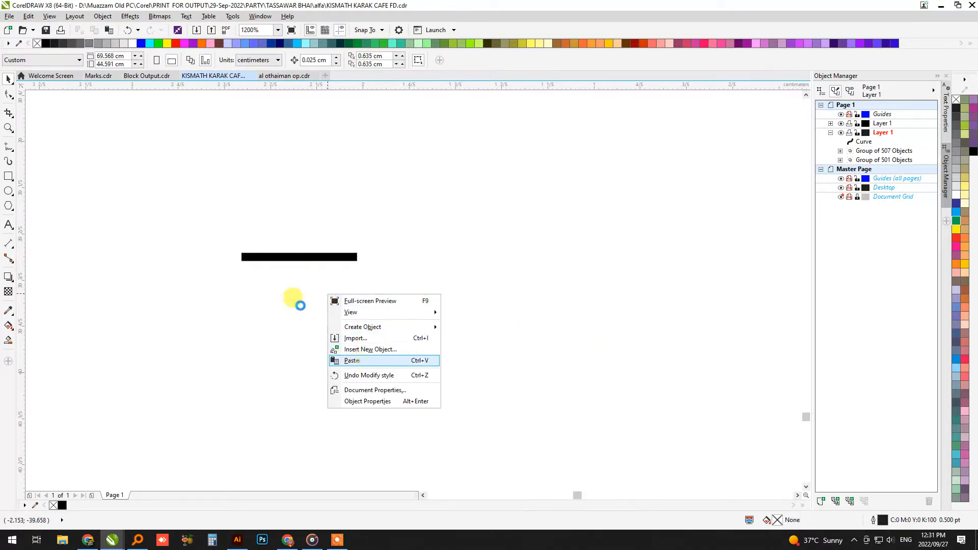
text(90)
key(Return)
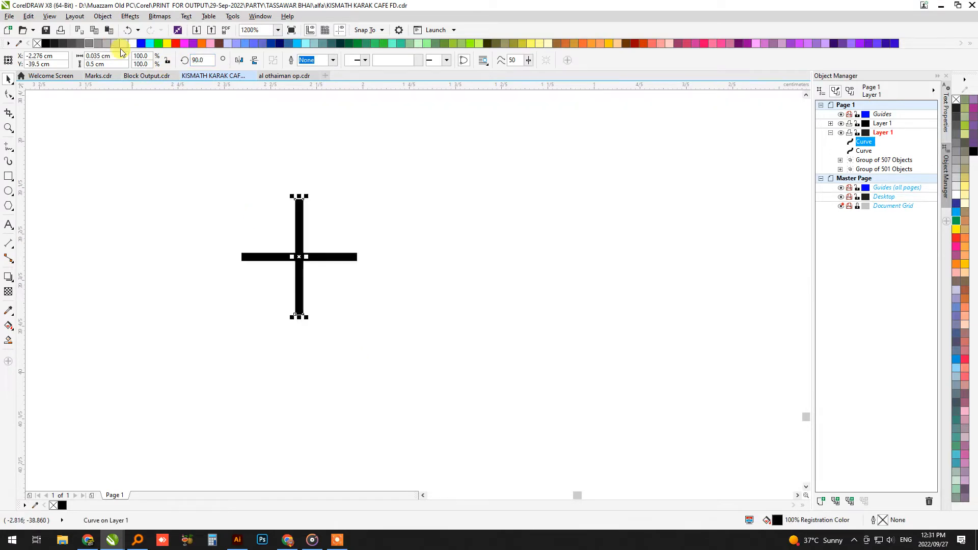
Weld the two crossing bars into a single cross-shaped registration mark
drag(185, 148, 405, 359)
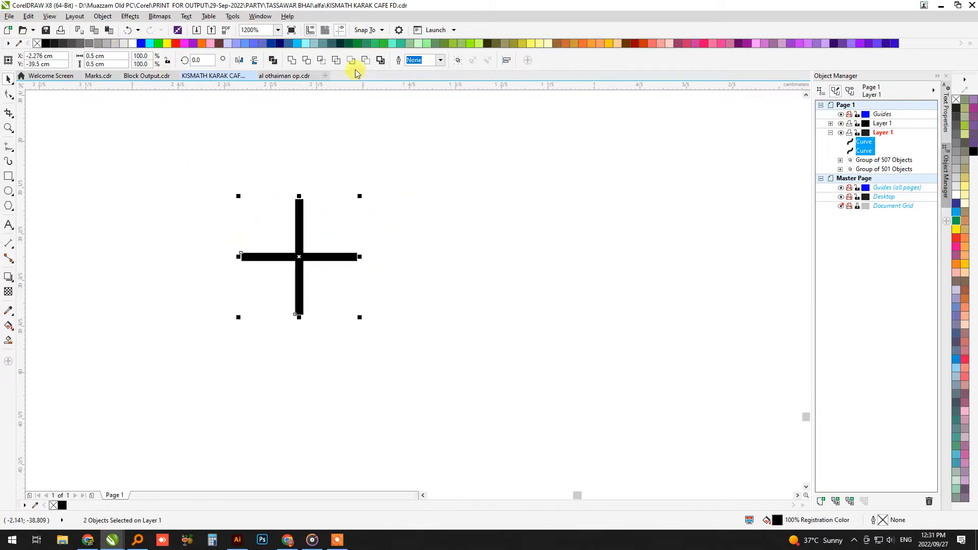
click(291, 61)
Place a copy of the cross mark beside the English artwork and align it to the artwork's right edge and vertical centre
scroll(327, 132, down, 4)
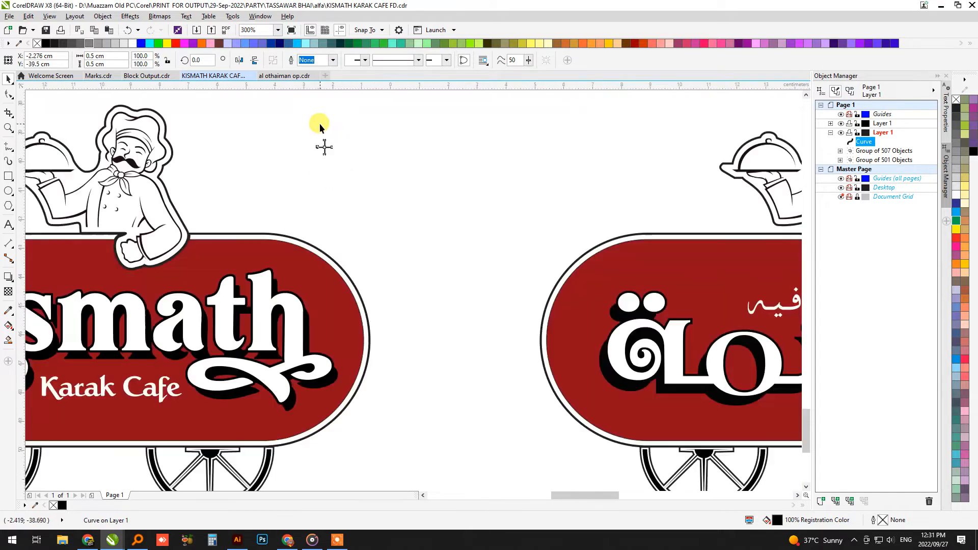
scroll(371, 220, down, 1)
key(F2)
drag(179, 121, 428, 320)
drag(479, 183, 501, 331)
drag(477, 182, 505, 337)
right_click(504, 337)
shift+click(473, 292)
key(r)
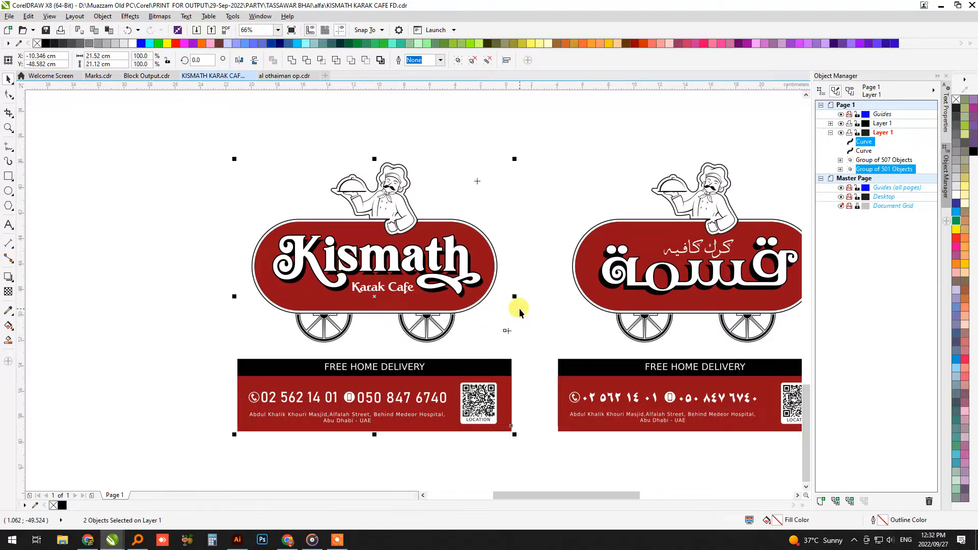
key(e)
Place copies of the cross mark at the English artwork's left edge, vertically centred, and at its top edge, horizontally centred
drag(536, 271, 200, 252)
key(KP_Add)
key(KP_Add)
shift+click(335, 295)
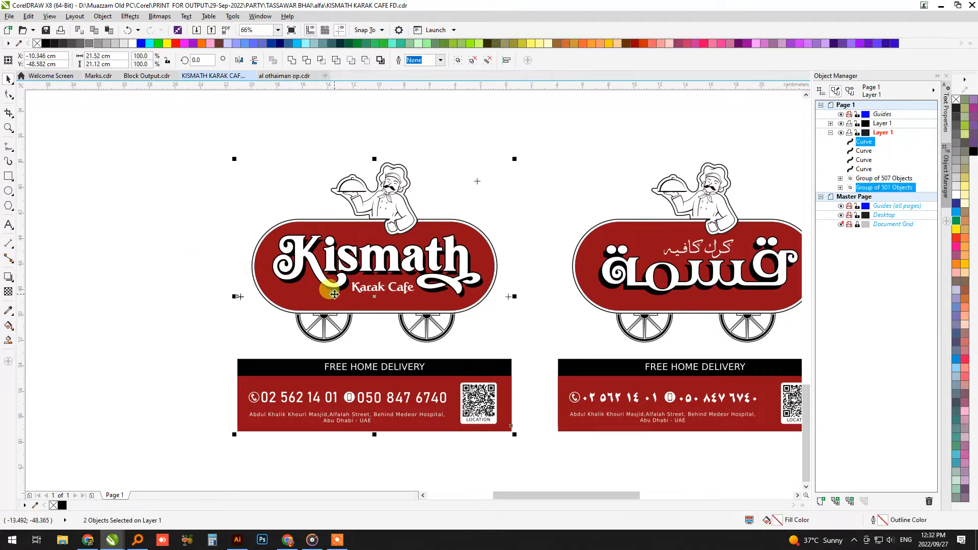
key(t)
key(c)
key(Escape)
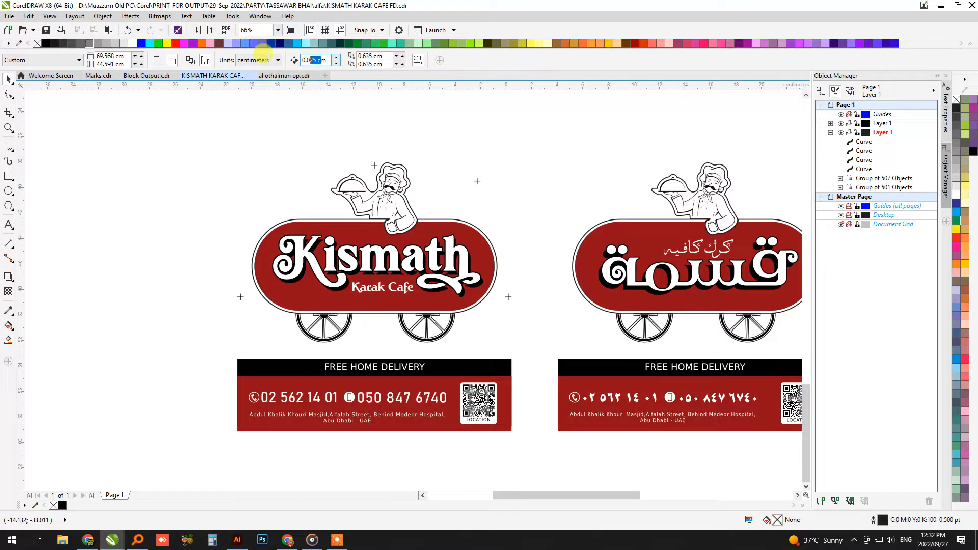
Set the nudge distance to 1.0 cm and position centred cross marks 1 cm outside the English artwork's top and bottom edges
key(ctrl+a)
text(1)
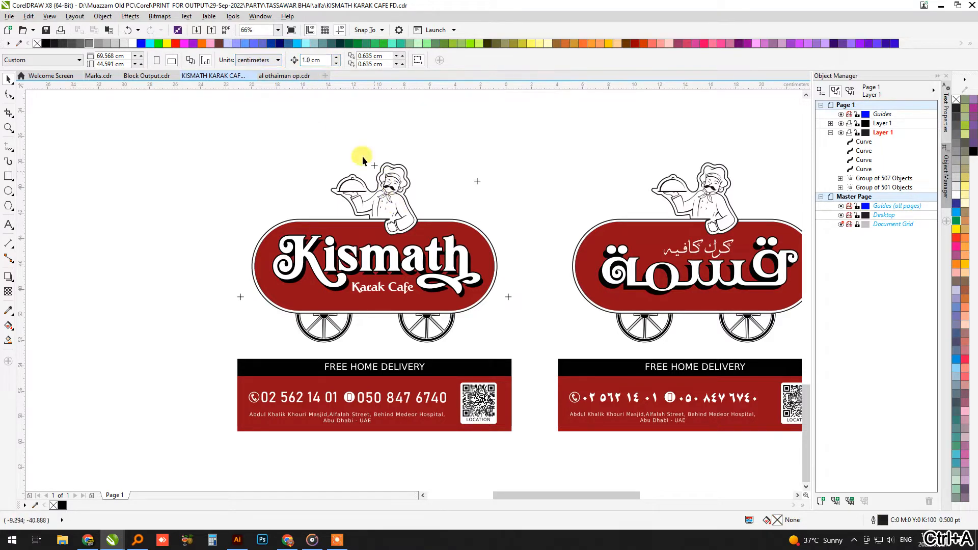
shift+click(388, 182)
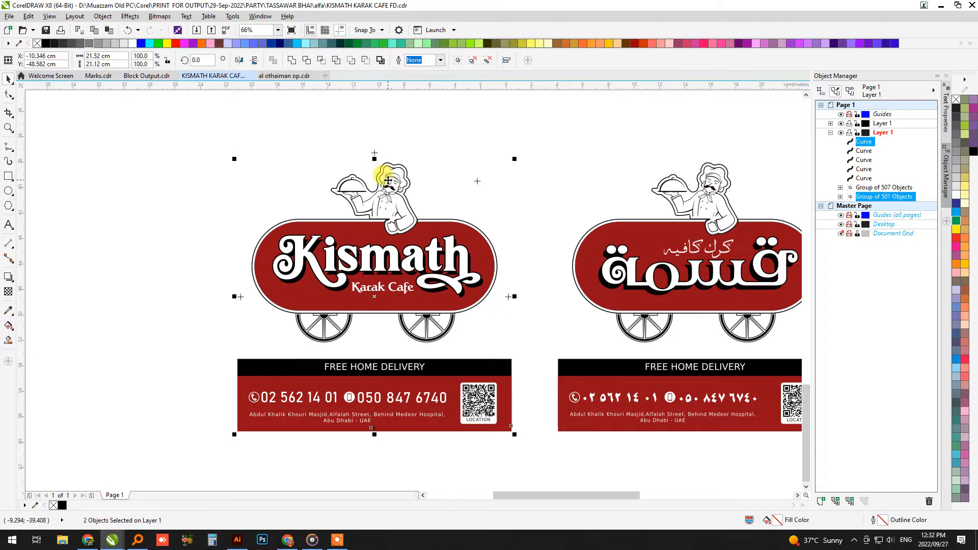
shift+click(388, 182)
click(177, 124)
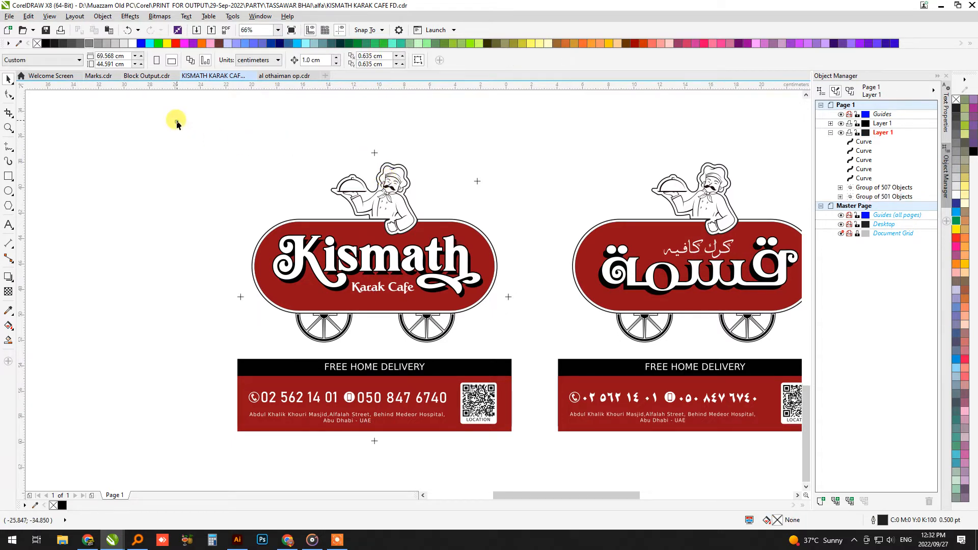
Delete the spare cross mark near the chef and group the four marks around the English artwork
click(478, 181)
key(Delete)
drag(201, 124, 545, 465)
shift+click(456, 238)
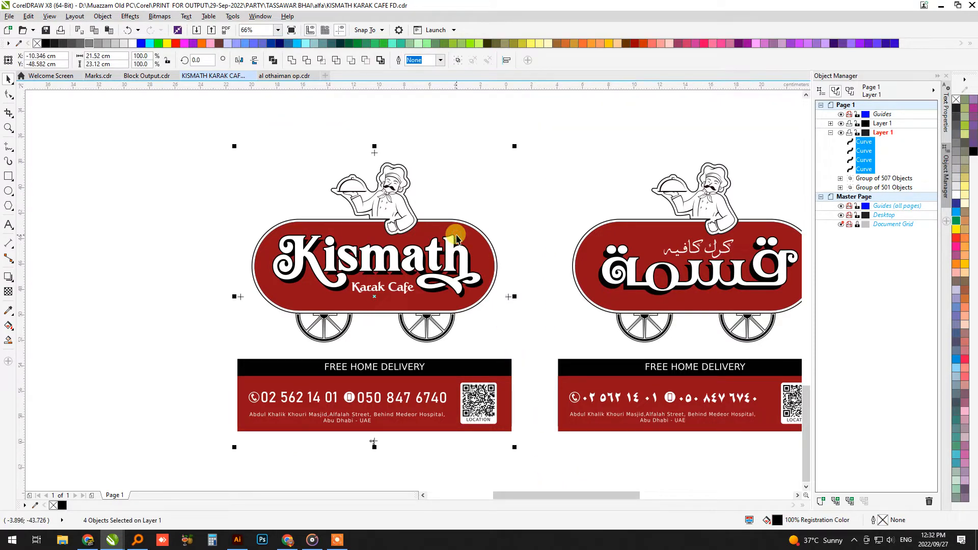
key(ctrl+z)
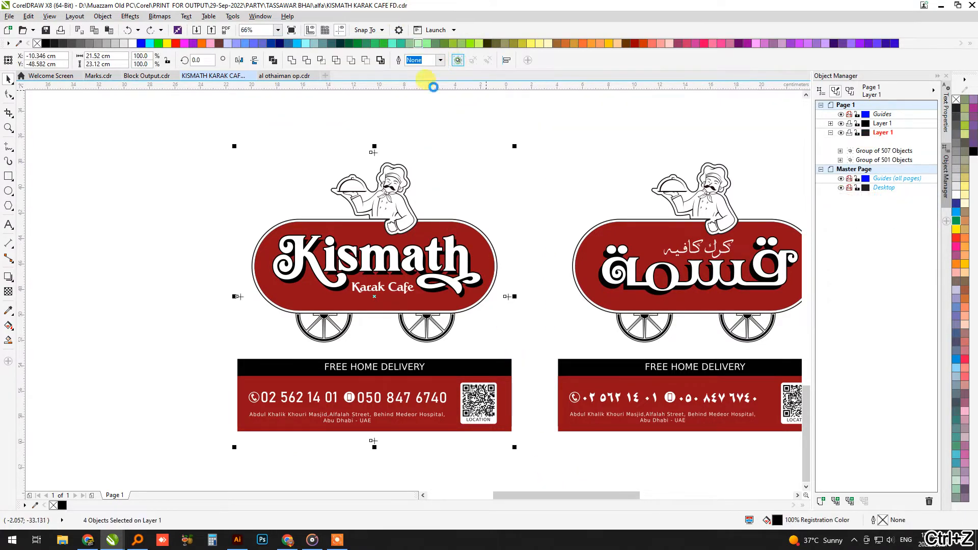
key(ctrl+g)
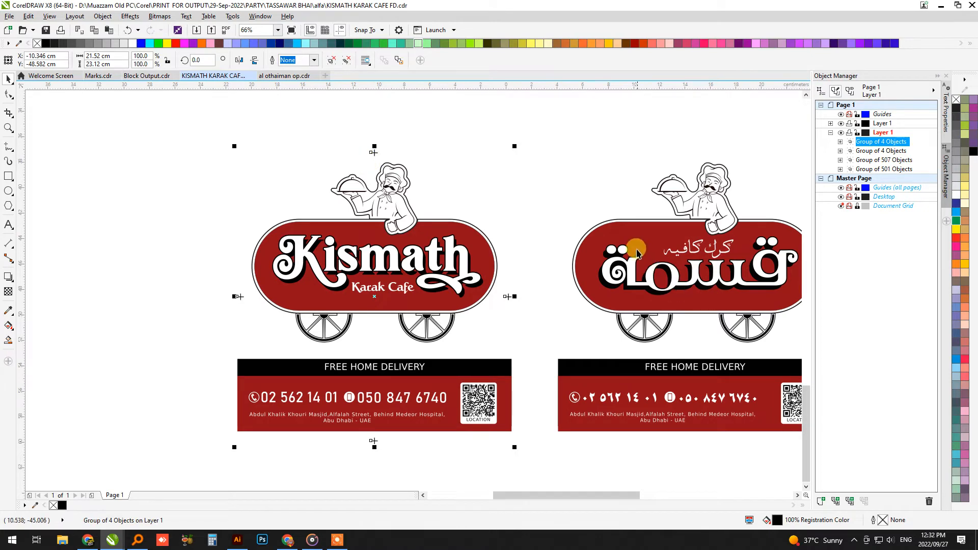
Align a copy of the grouped registration marks to the centre of the Arabic artwork
shift+click(636, 250)
click(153, 100)
scroll(153, 100, down, 2)
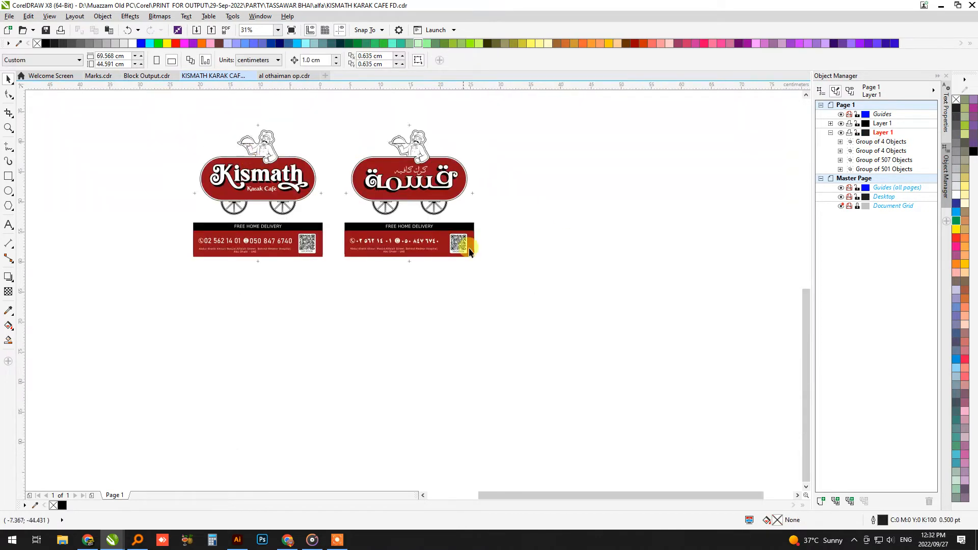
Copy both artworks with their registration marks straight down, about 29 cm below the originals
drag(469, 248, 553, 368)
scroll(240, 145, down, 2)
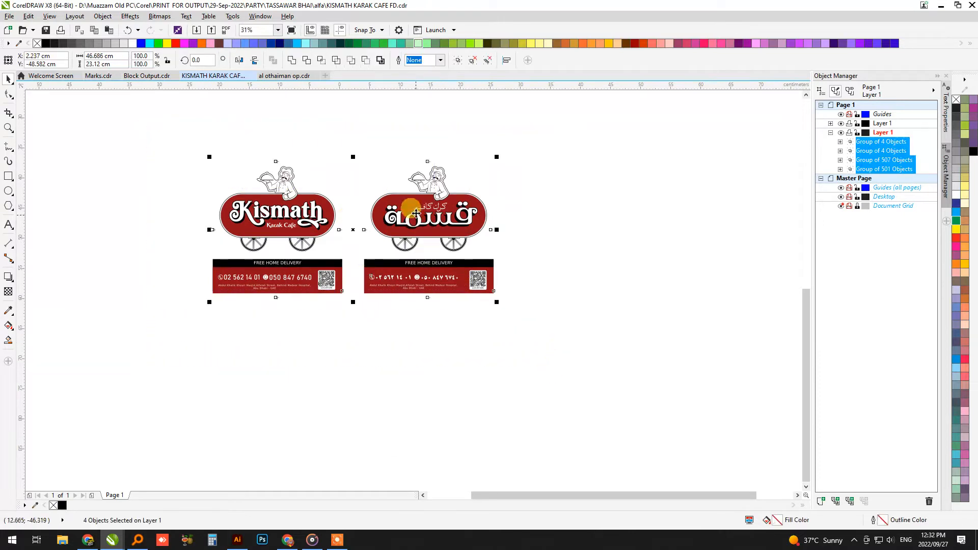
drag(416, 213, 417, 385)
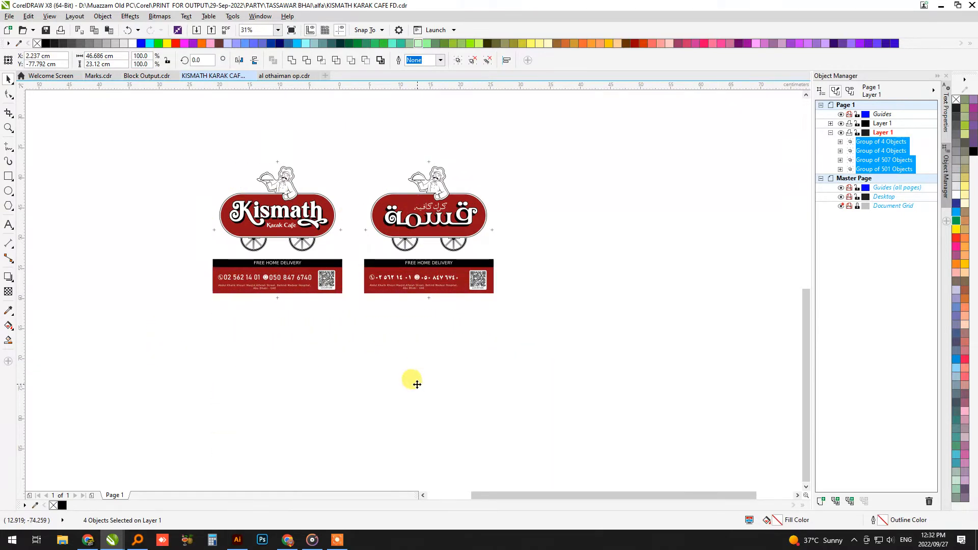
key(shift+F2)
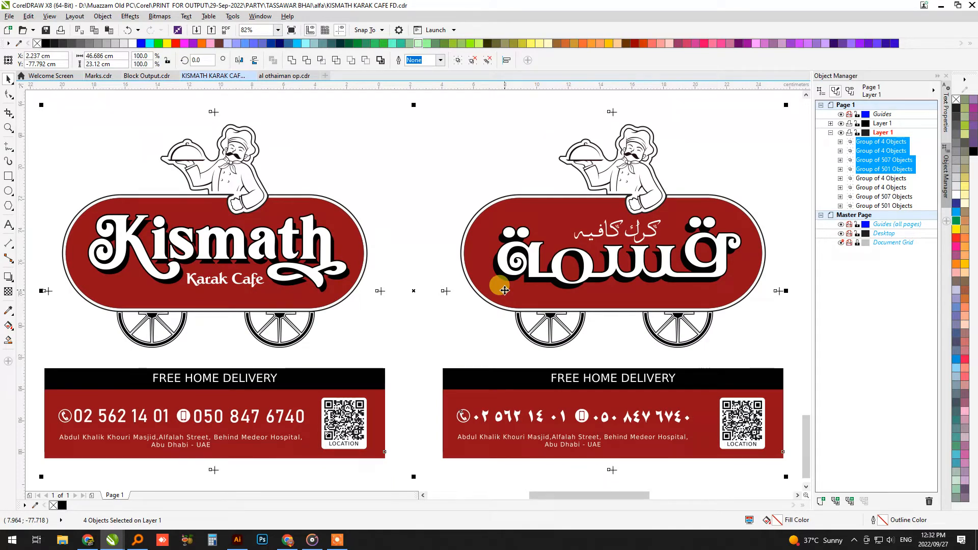
Start a colour replacement for the copied artwork and sample the dark red R147 G15 B25 as the colour to find
click(28, 17)
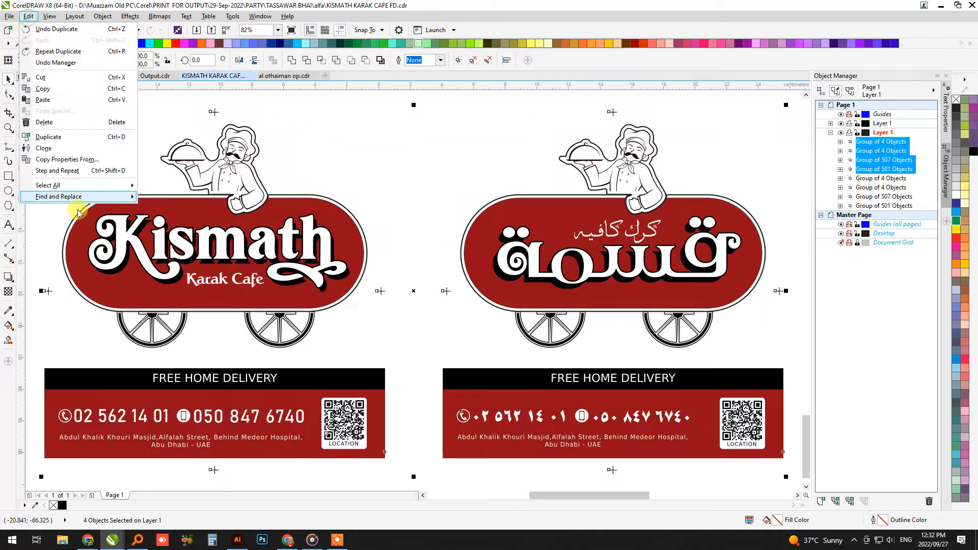
mouse_move(69, 194)
click(198, 207)
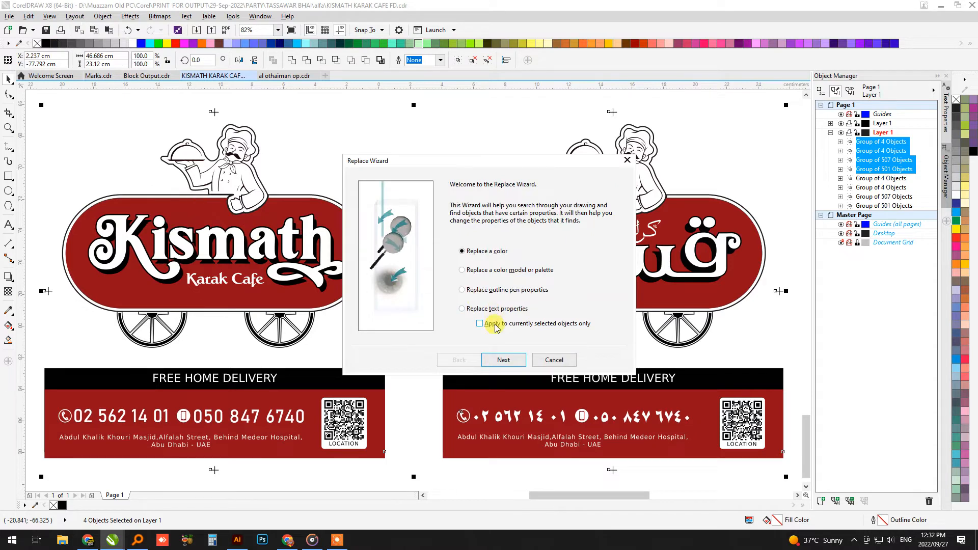
click(503, 365)
click(528, 219)
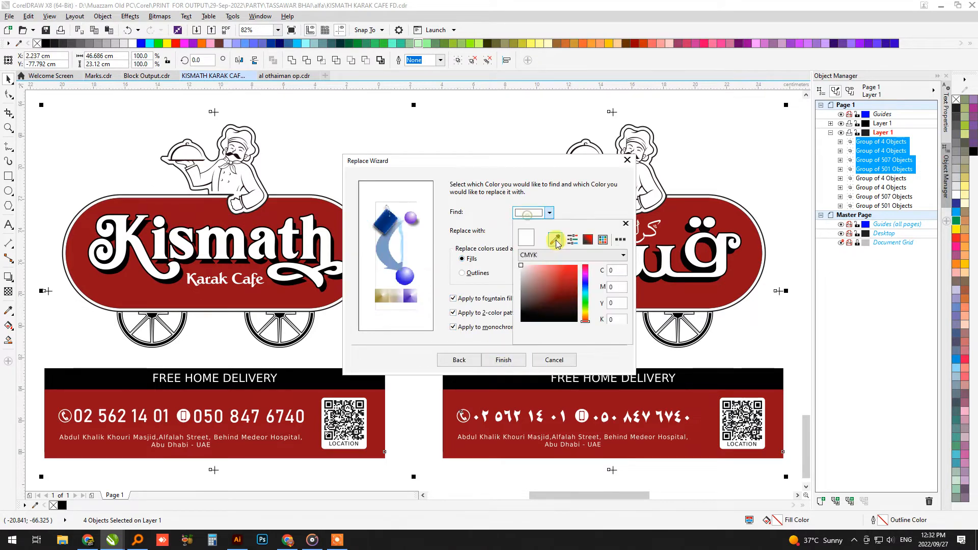
click(556, 240)
click(688, 203)
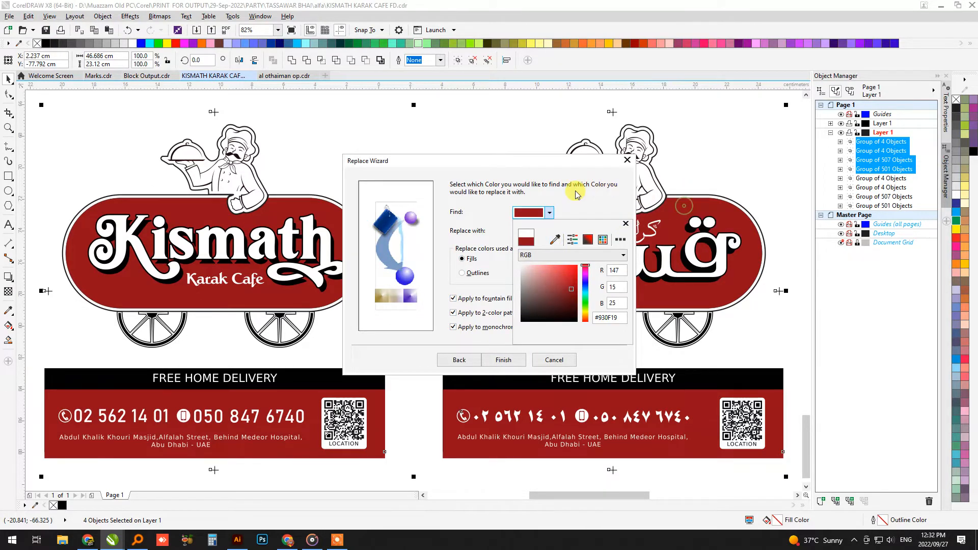
Choose white (C0 M0 Y0 K0) as the replacement colour for fills and replace every match
click(549, 232)
click(555, 259)
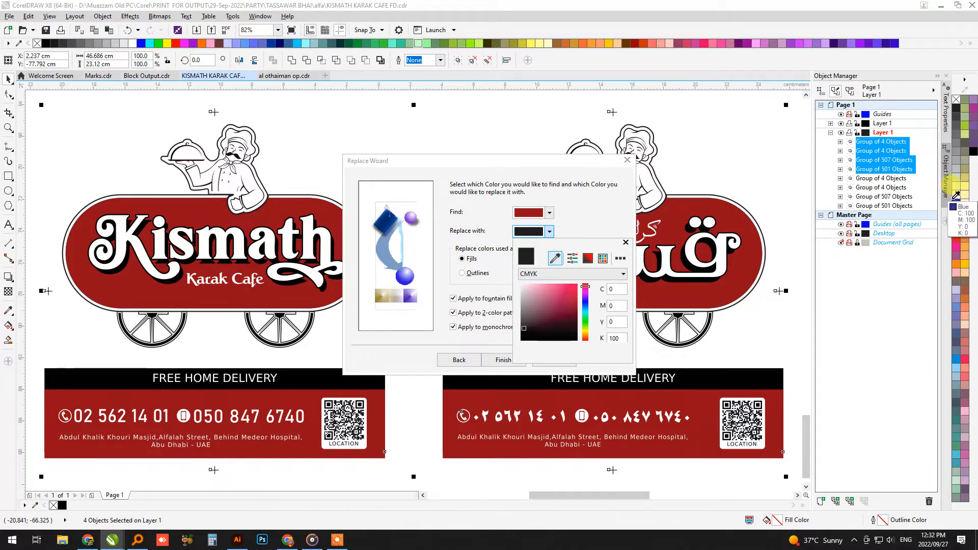
click(956, 200)
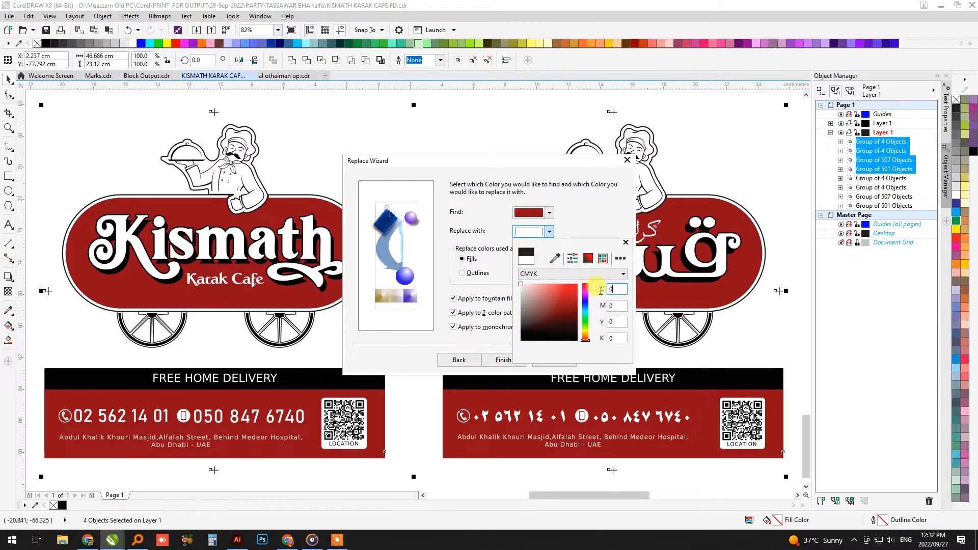
click(588, 202)
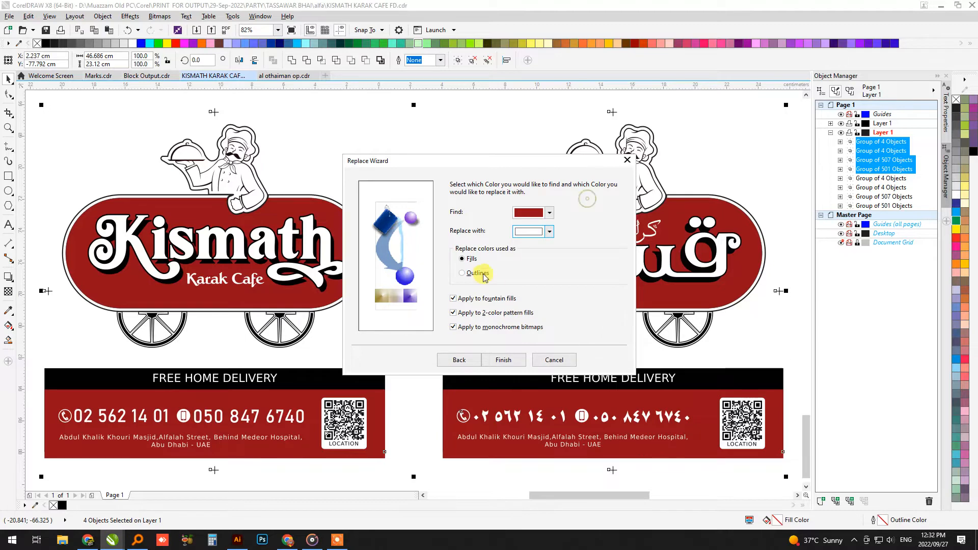
click(504, 360)
click(599, 272)
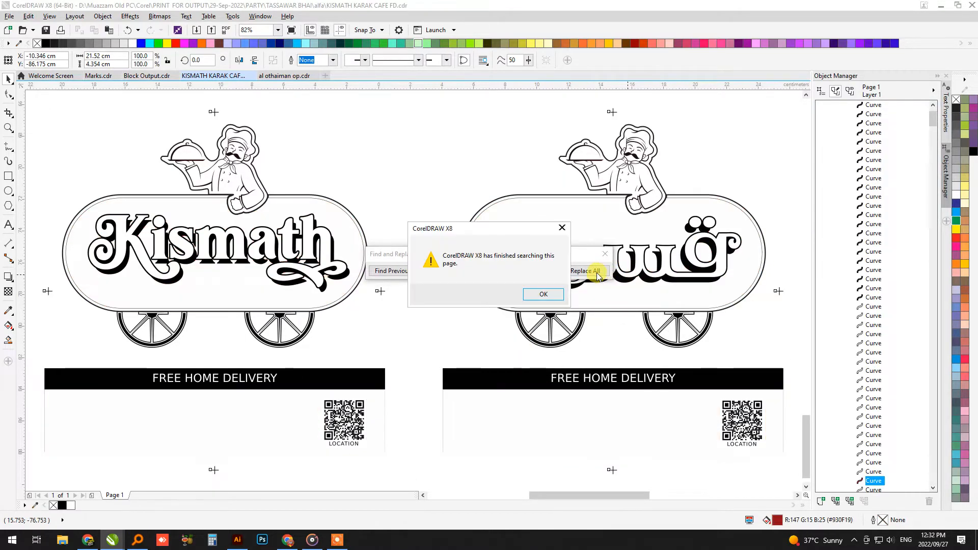
click(542, 296)
key(Escape)
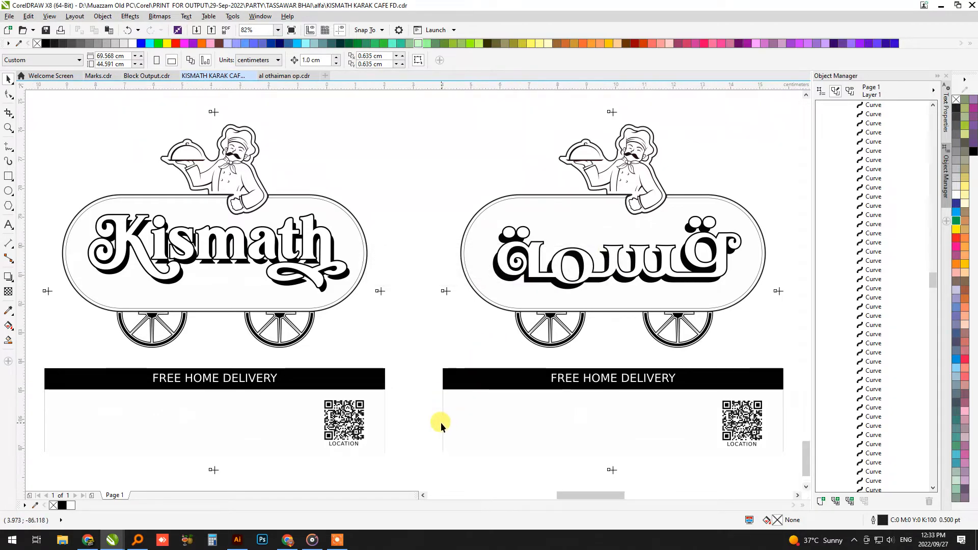
Ungroup the Arabic artwork and the English artwork in the lower copy
scroll(443, 408, up, 3)
scroll(395, 314, down, 3)
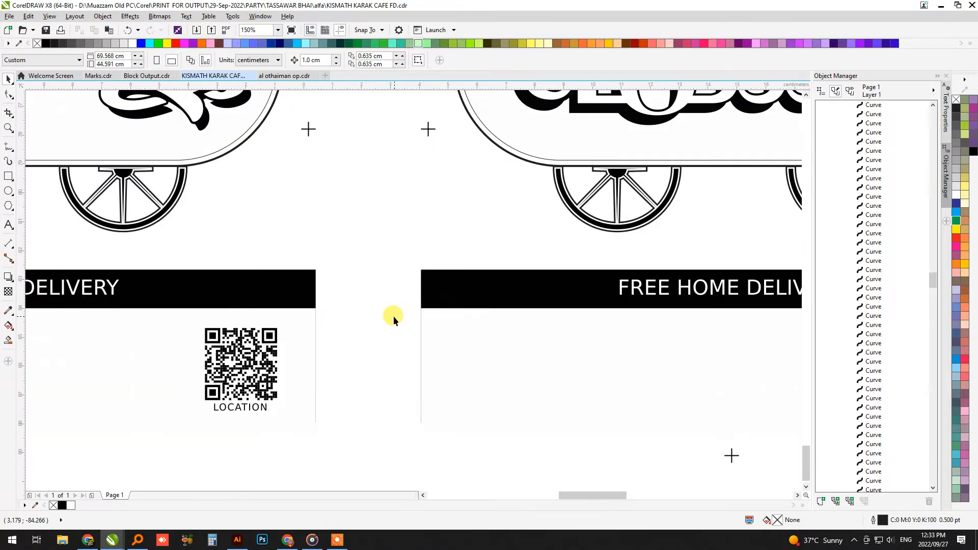
click(436, 338)
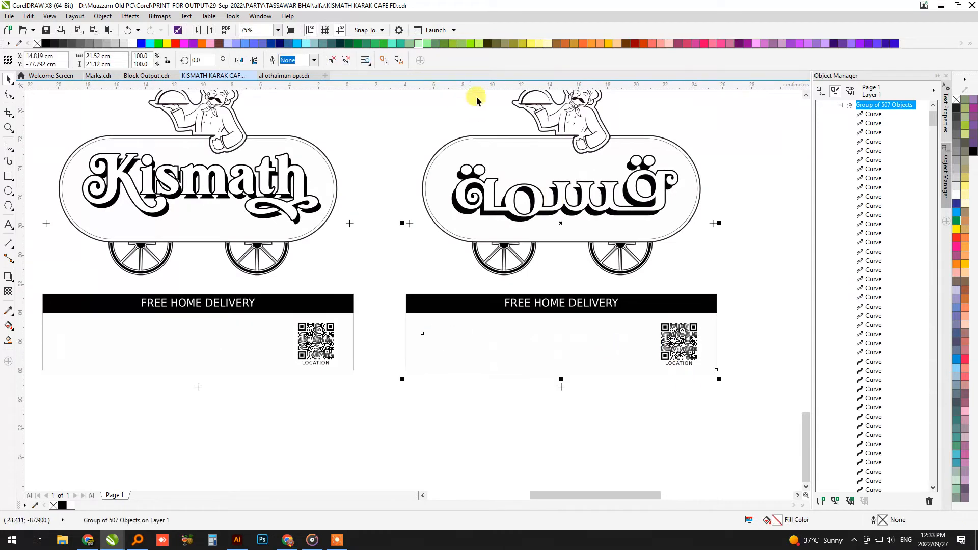
click(331, 60)
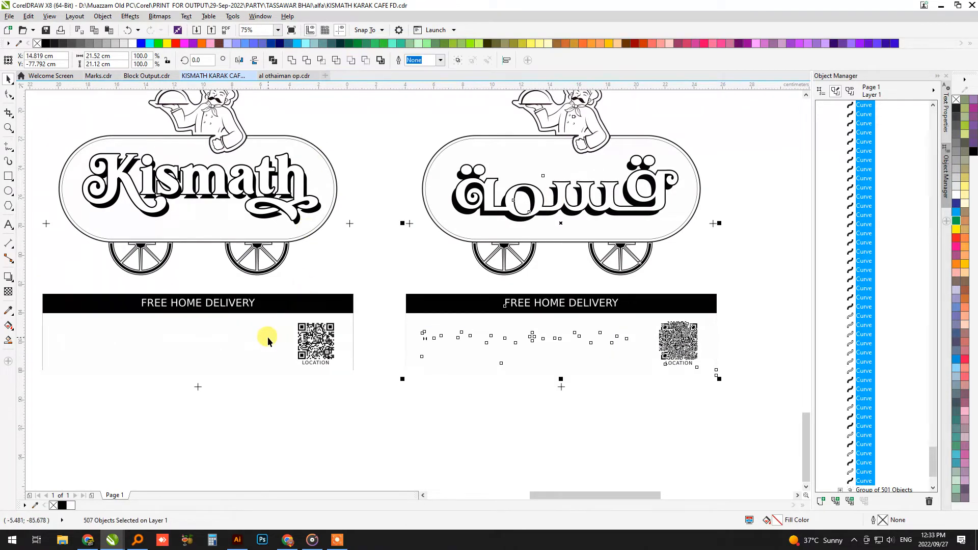
click(262, 338)
click(332, 60)
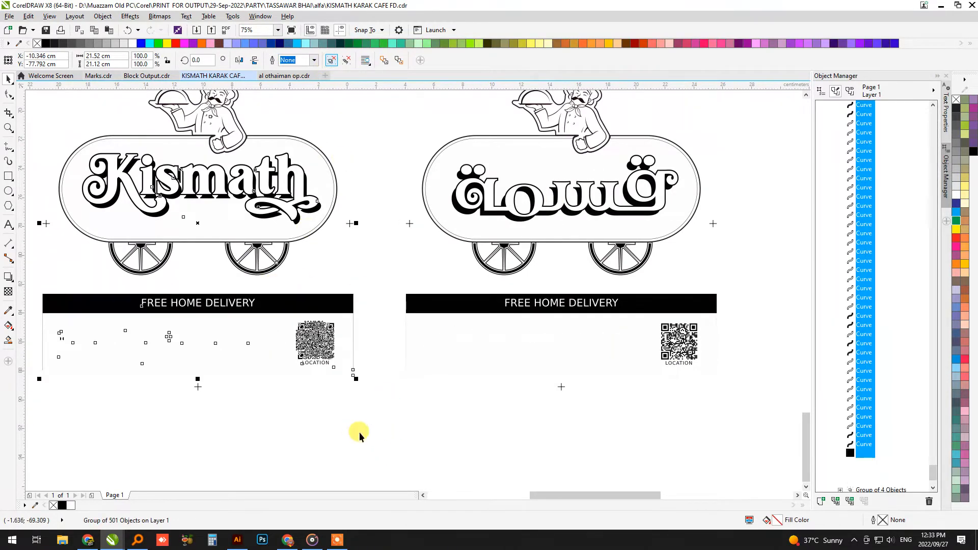
Widen the white contact panel under the English artwork on both sides and repeat the stretch on the Arabic panel, to 21.724 cm
click(282, 342)
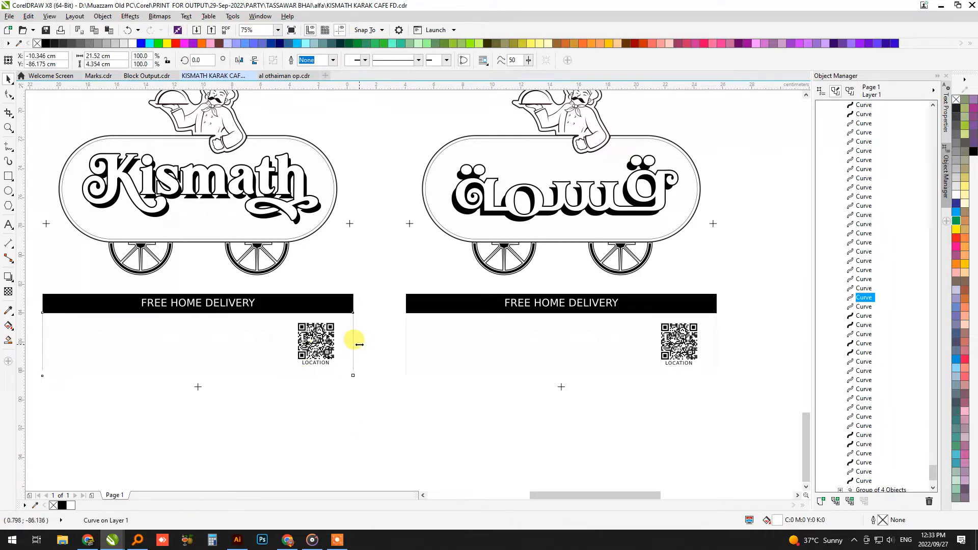
mouse_move(359, 344)
mouse_down()
mouse_move(351, 334)
mouse_move(363, 345)
mouse_up()
click(423, 336)
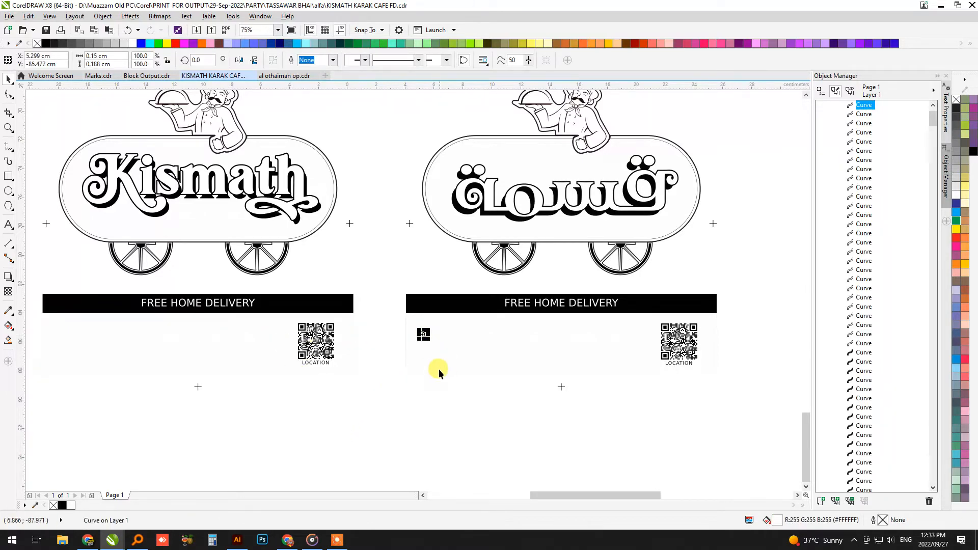
click(442, 364)
drag(386, 305, 471, 389)
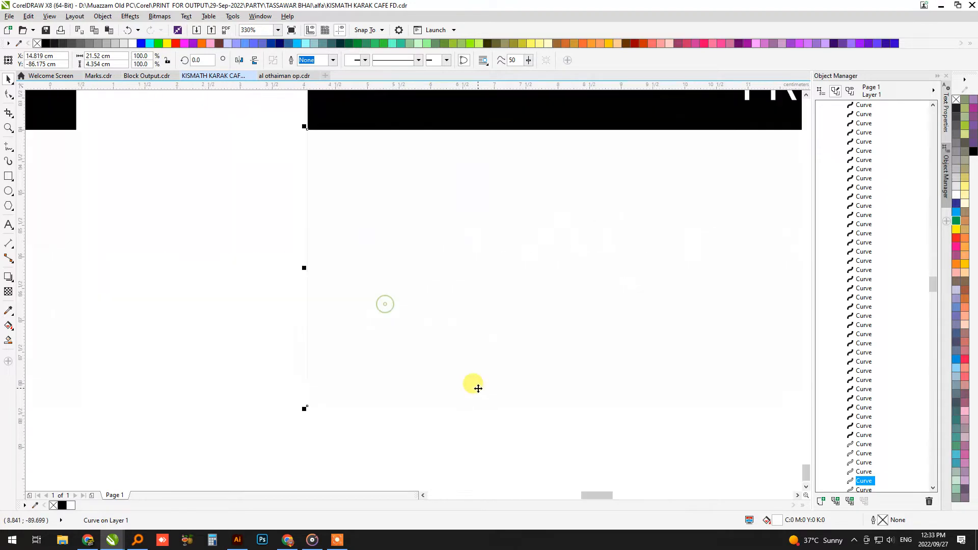
key(ctrl+r)
scroll(351, 306, down, 6)
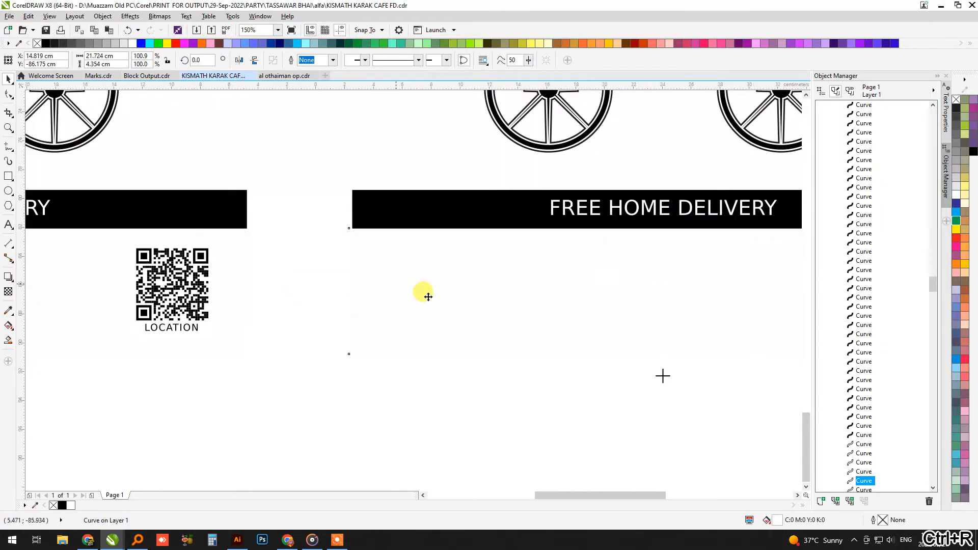
Thicken the thin inner border of the English cart body by giving its curve a 1.0 pt outline
drag(243, 169, 161, 143)
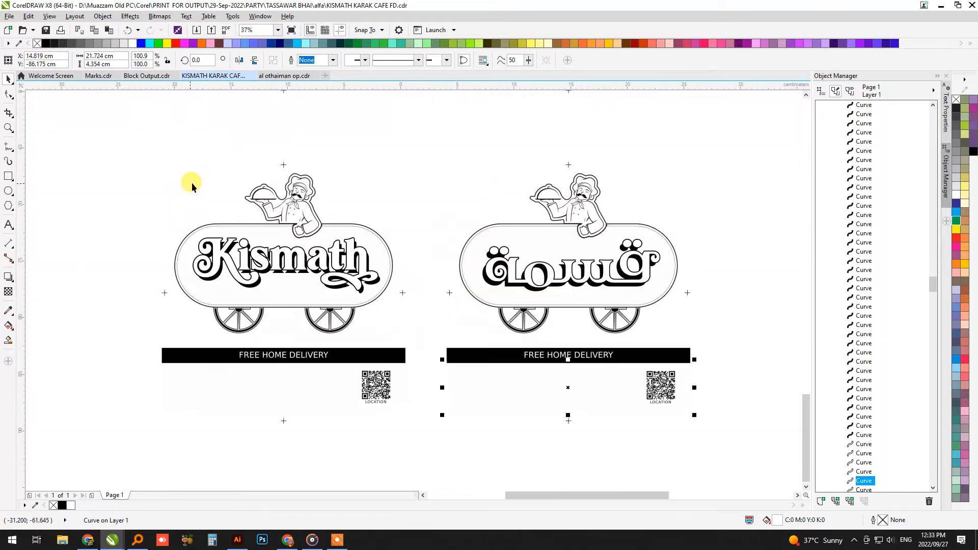
click(205, 177)
scroll(237, 220, up, 4)
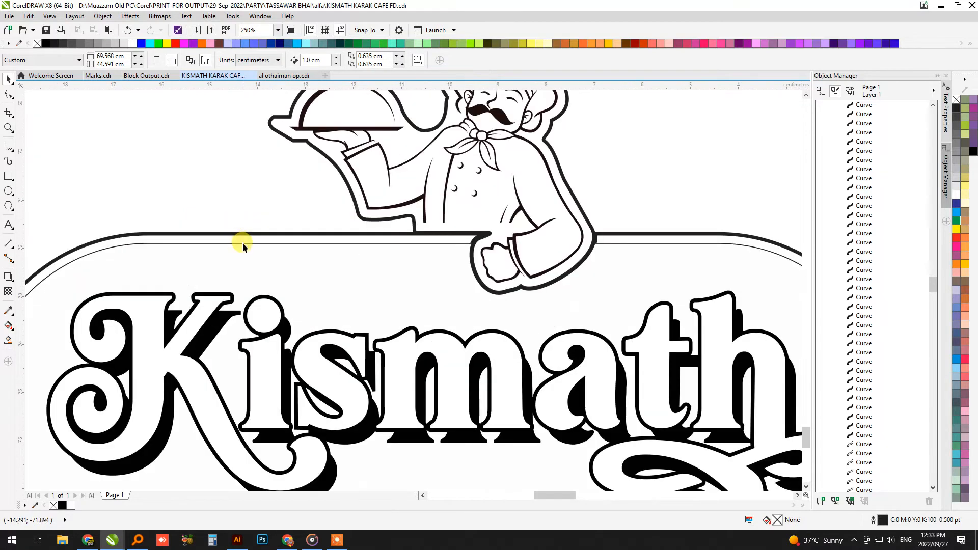
click(246, 252)
key(ctrl+z)
click(333, 60)
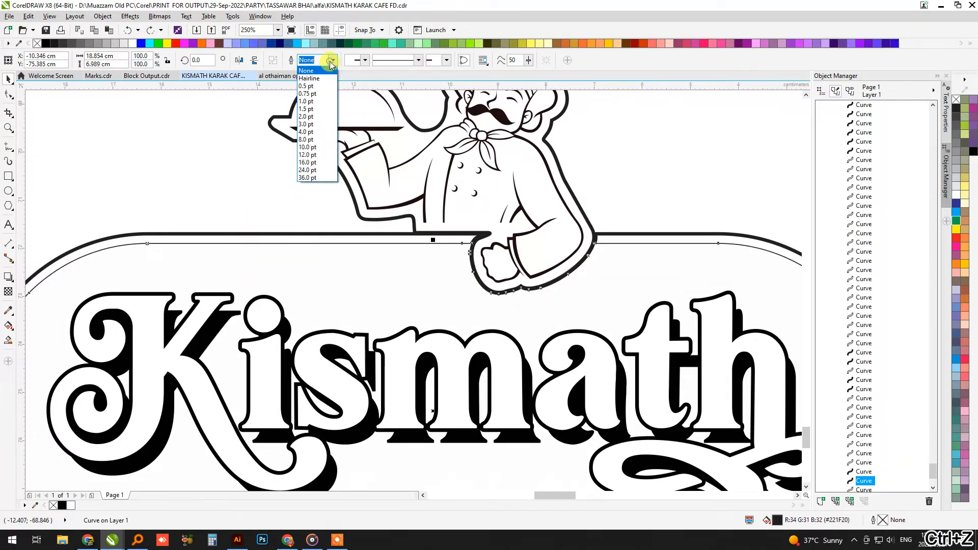
click(321, 102)
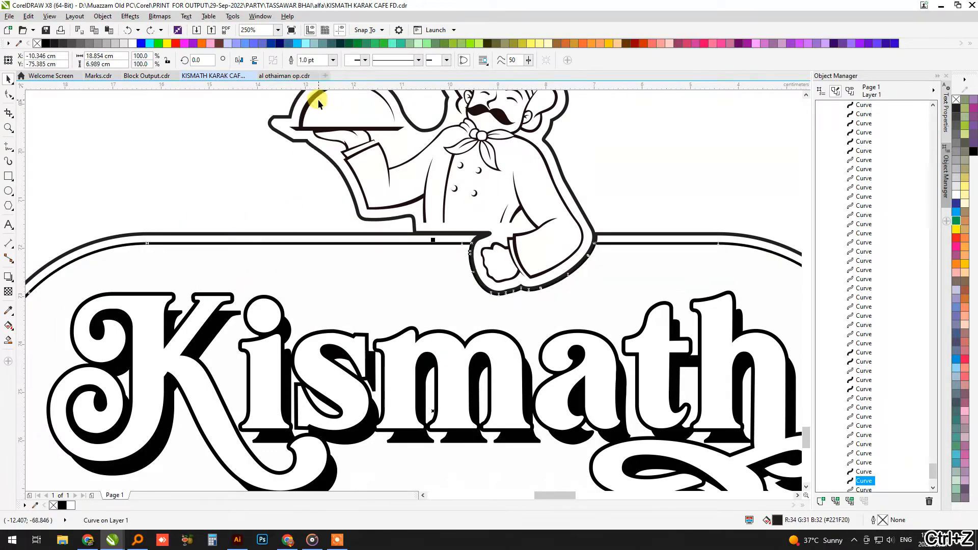
scroll(249, 119, down, 1)
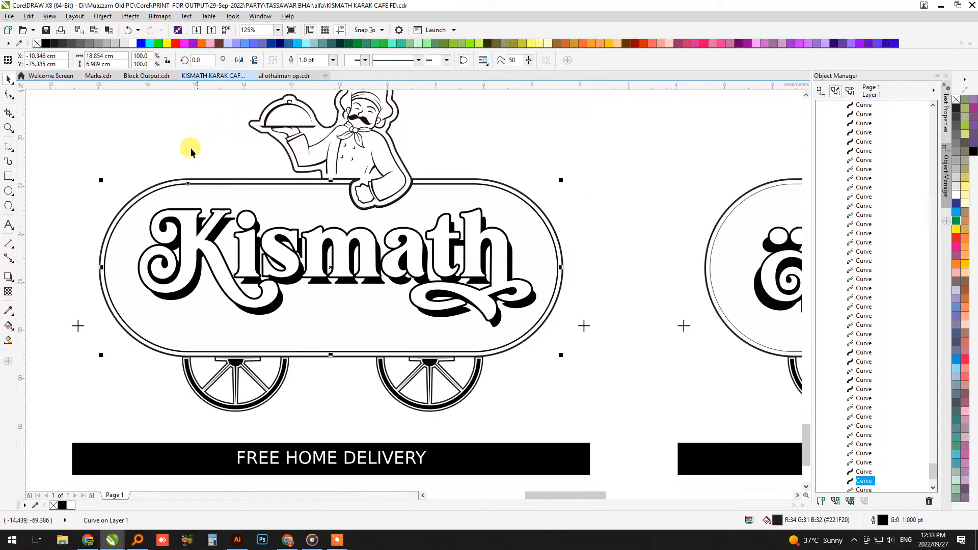
scroll(106, 208, down, 1)
scroll(501, 193, up, 1)
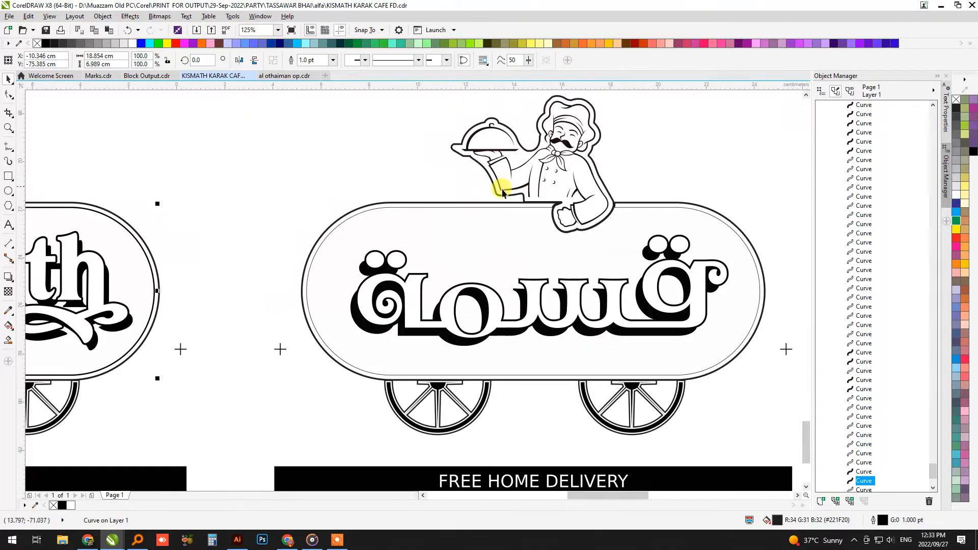
Give the thin inner border of the lower Arabic cart body a 1.0 pt outline
click(427, 209)
key(ctrl+z)
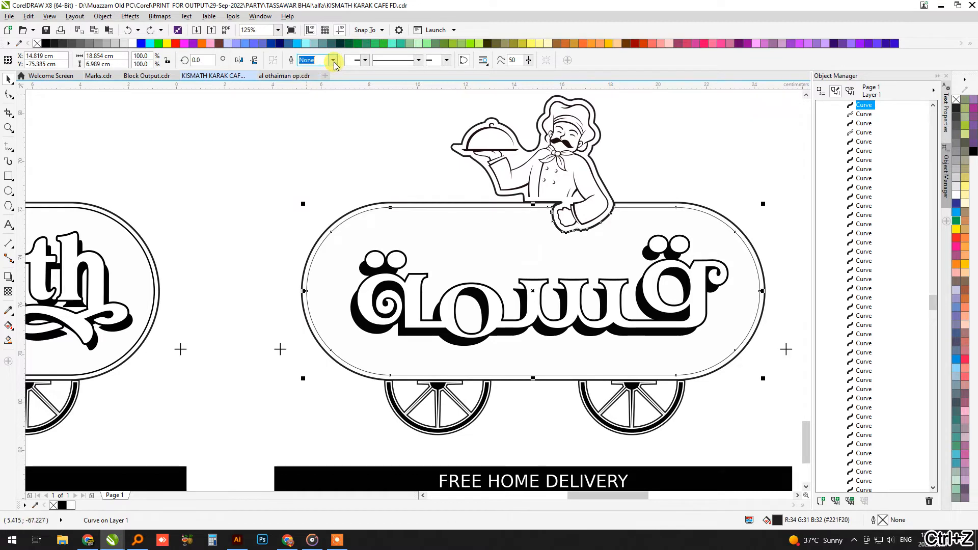
click(334, 60)
click(318, 100)
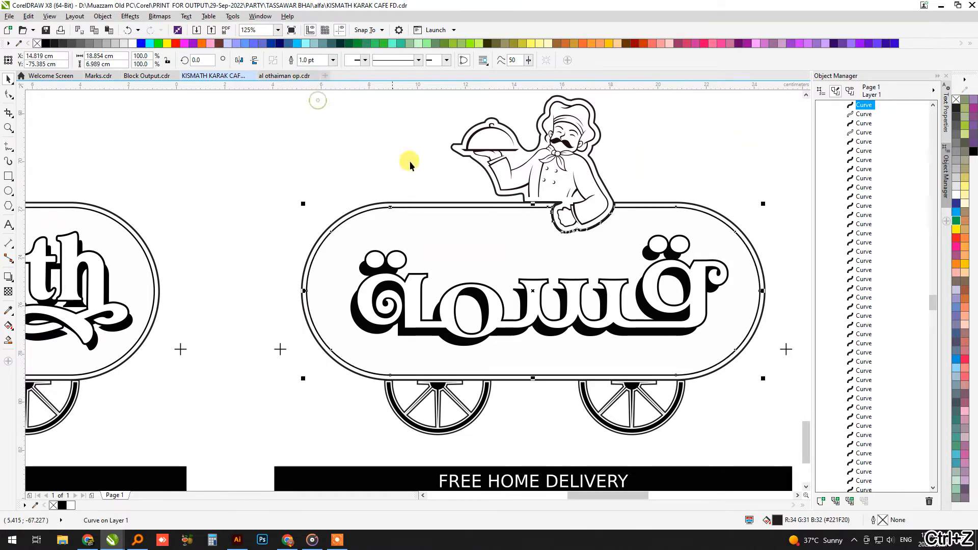
scroll(547, 159, up, 3)
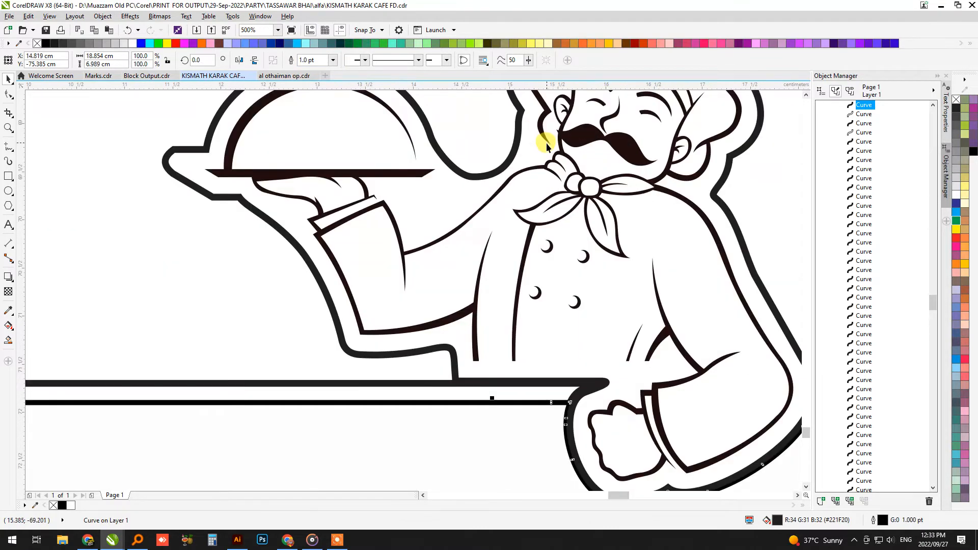
scroll(547, 146, down, 8)
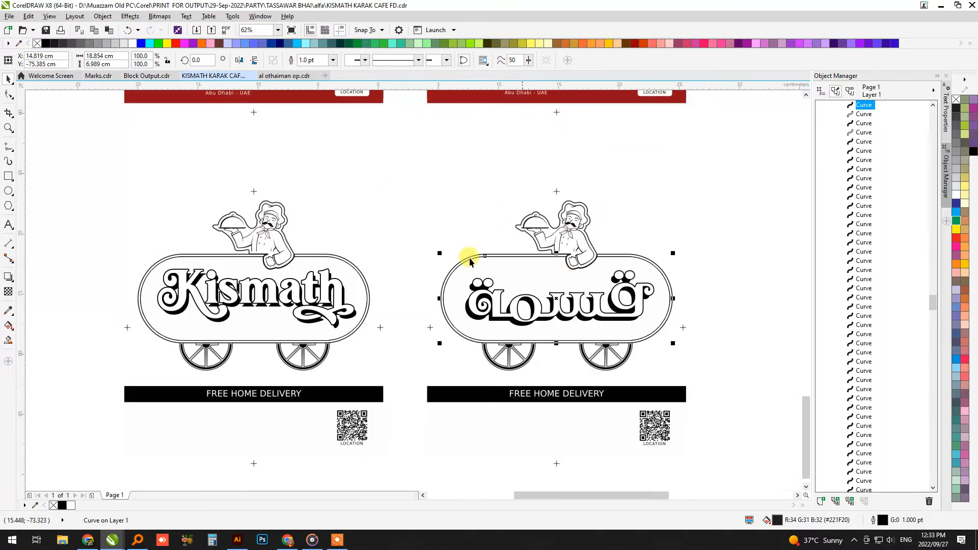
Group all objects of the lower English artwork, and group those of the lower Arabic artwork separately
drag(196, 199, 385, 382)
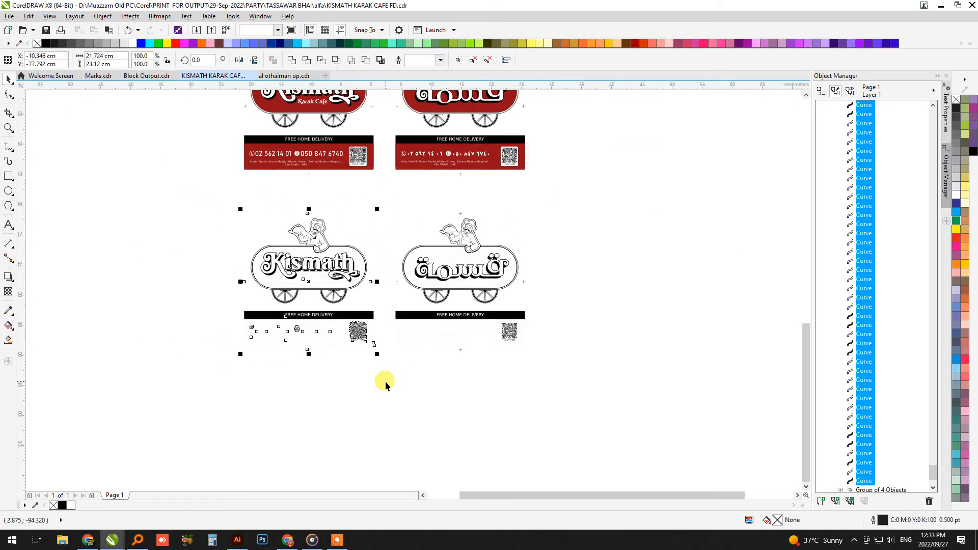
click(459, 61)
drag(597, 395, 377, 193)
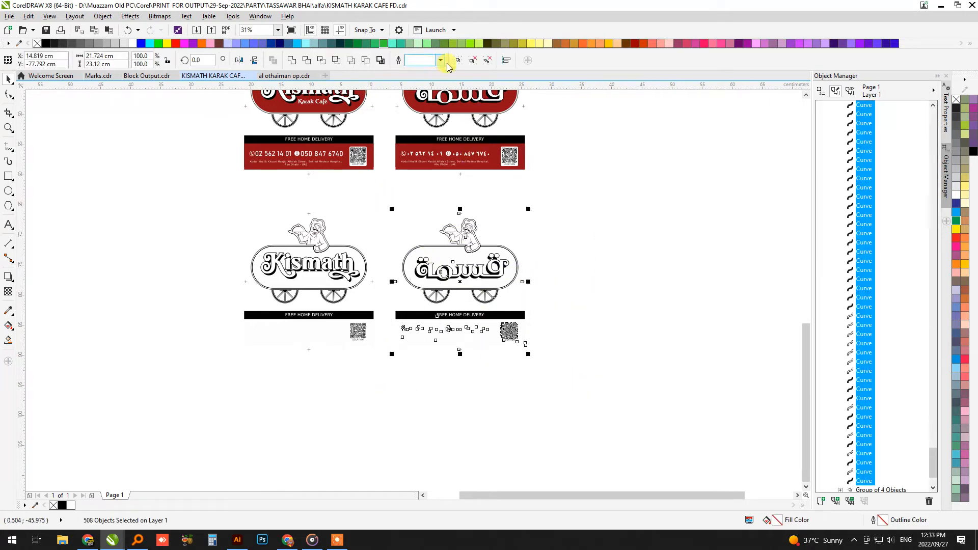
click(457, 60)
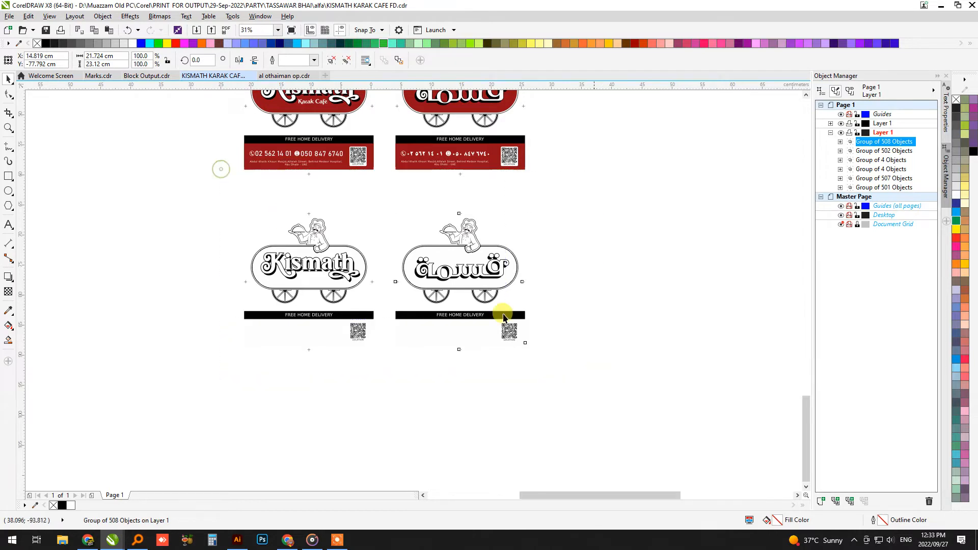
Add the text label "Black Color is Readu" between and above the two lower black-plate artworks
drag(221, 168, 601, 378)
click(348, 195)
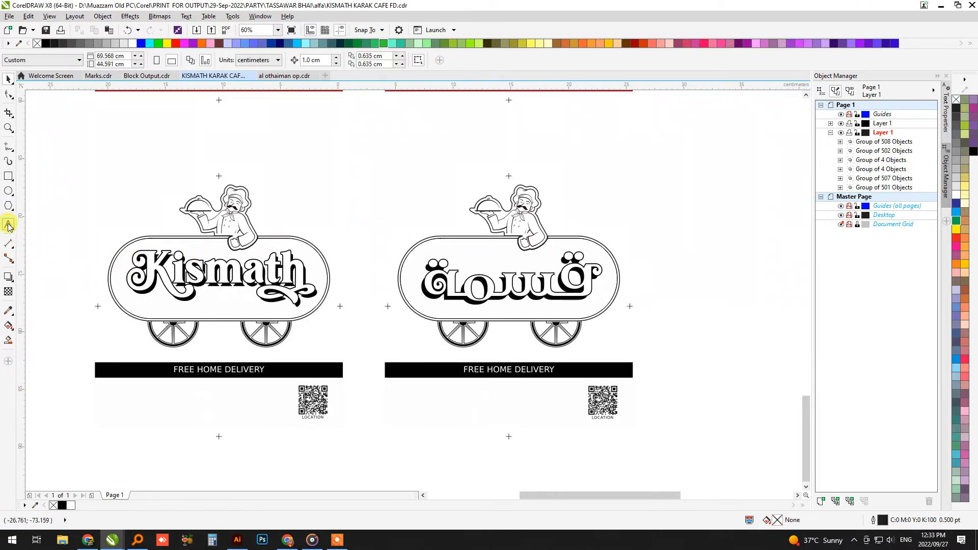
click(9, 227)
click(332, 176)
text(black Color is Read)
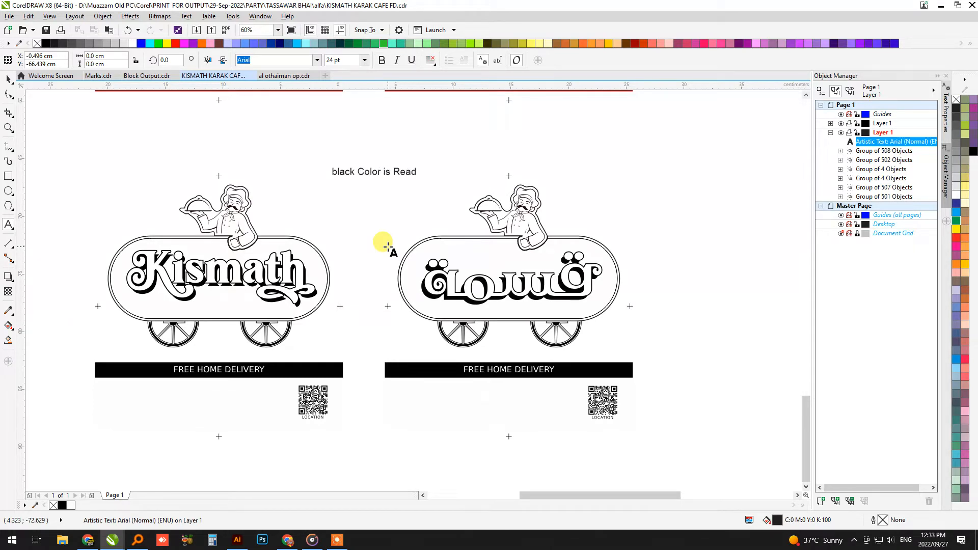
text(Bl)
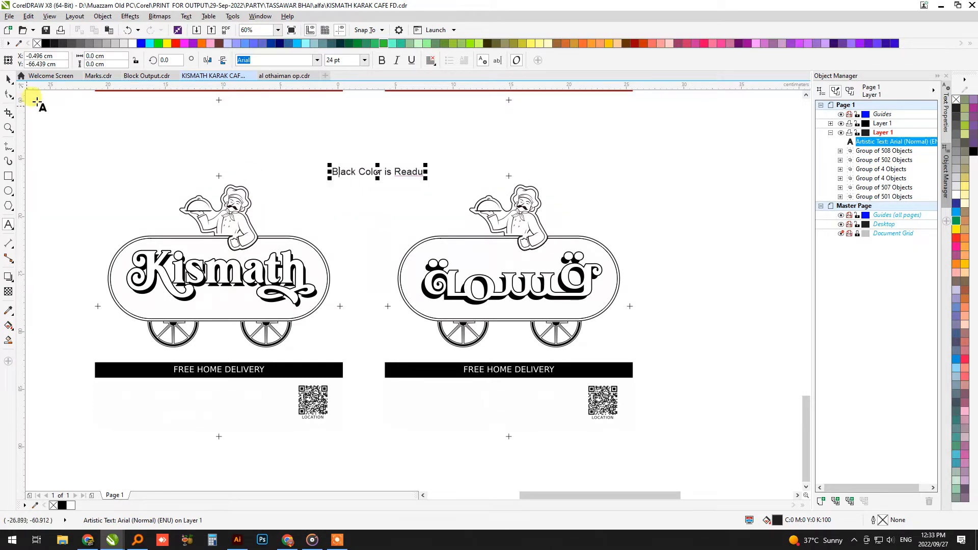
click(9, 79)
click(651, 229)
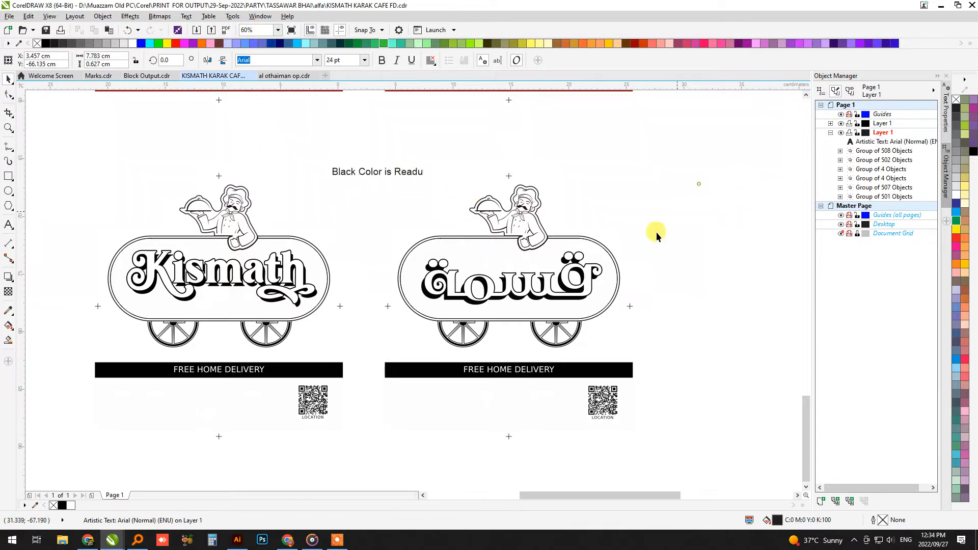
Ungroup the upper red English artwork and the upper red Arabic artwork
scroll(555, 389, down, 2)
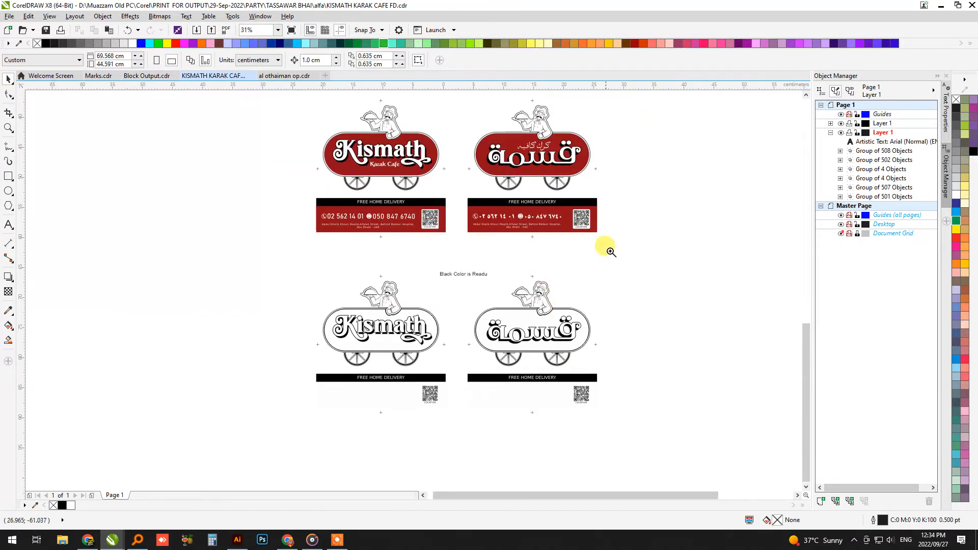
drag(655, 256, 234, 89)
click(358, 271)
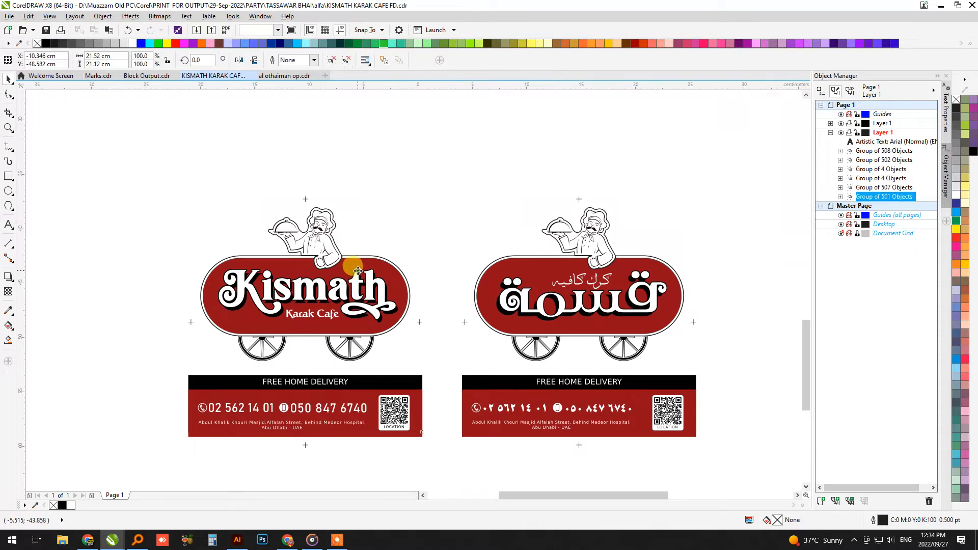
click(346, 60)
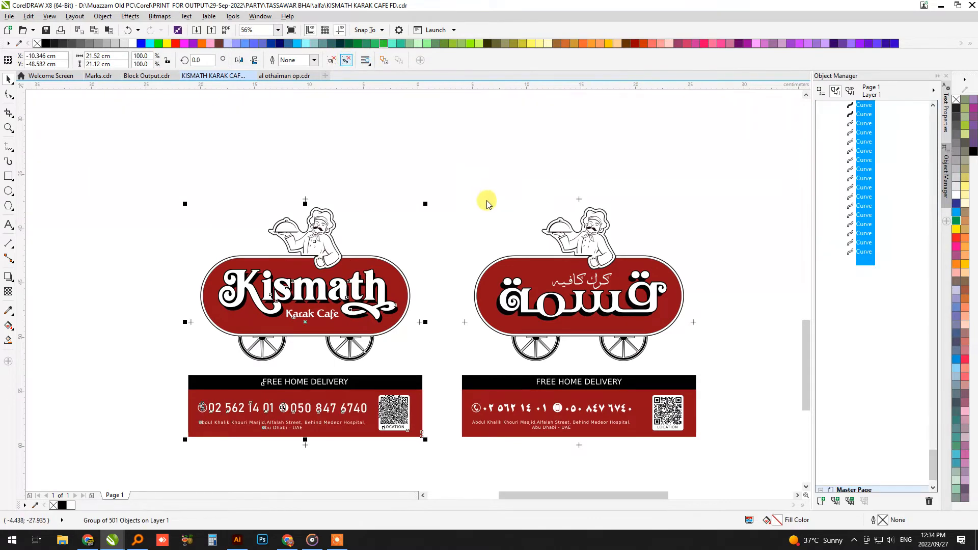
click(568, 292)
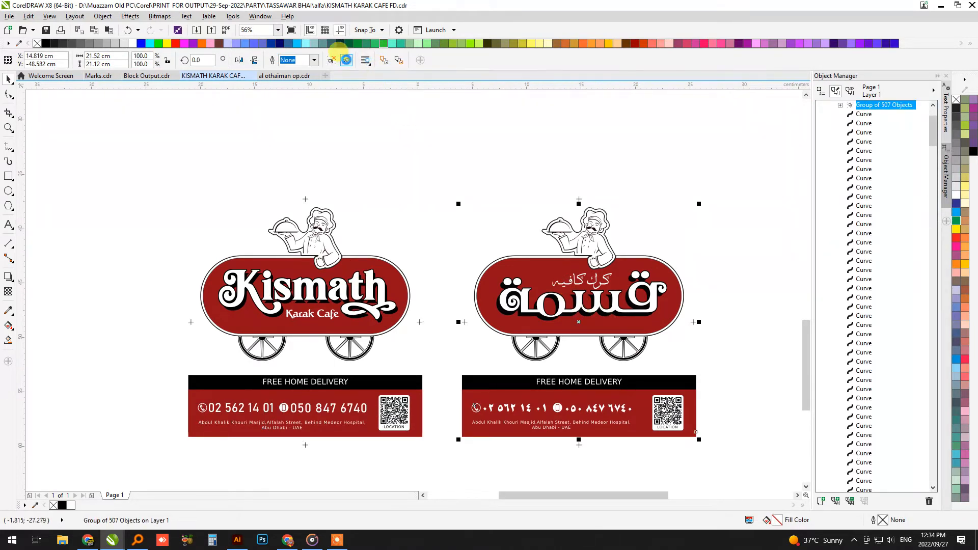
click(346, 60)
key(Escape)
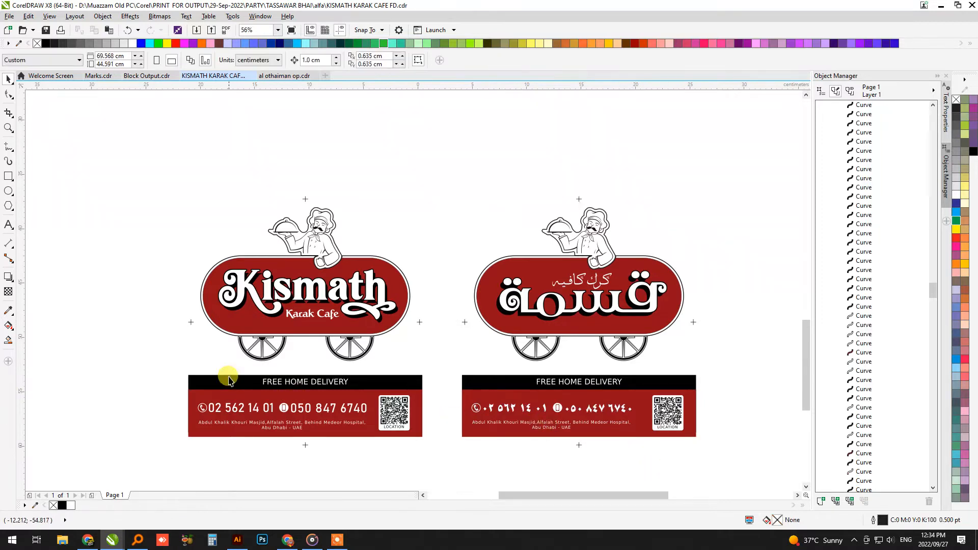
Delete the QR code and its LOCATION caption from the white boxes in the English and Arabic red contact panels
drag(157, 344, 458, 442)
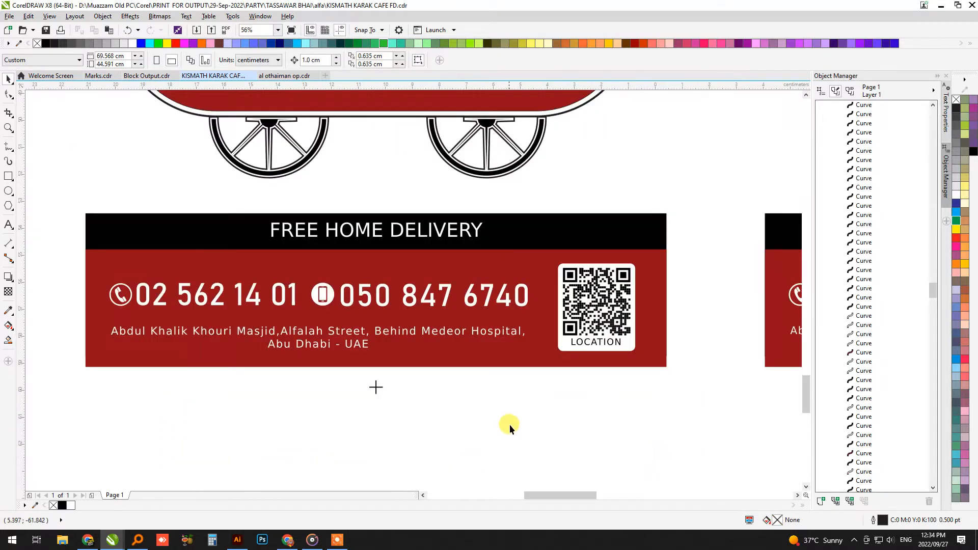
drag(591, 309, 545, 351)
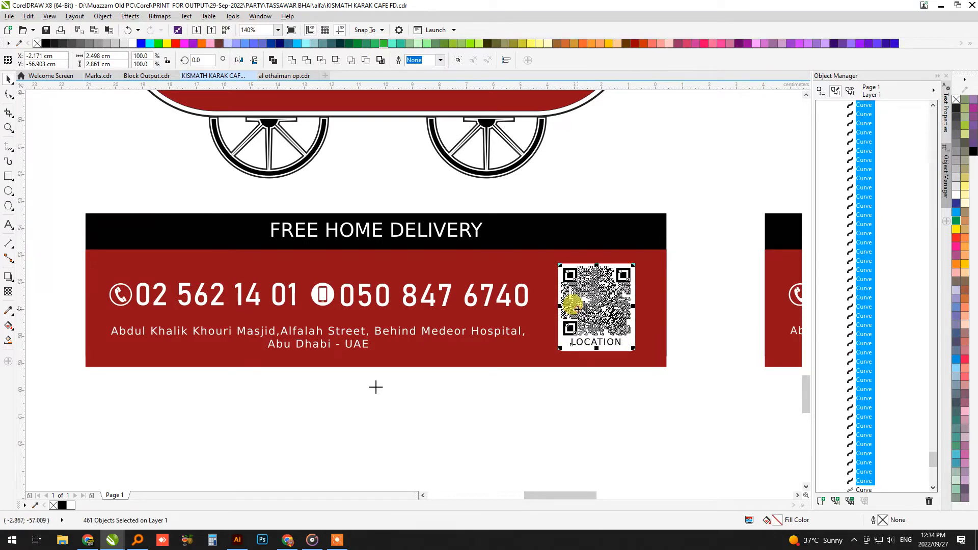
right_click(577, 310)
click(611, 172)
key(Delete)
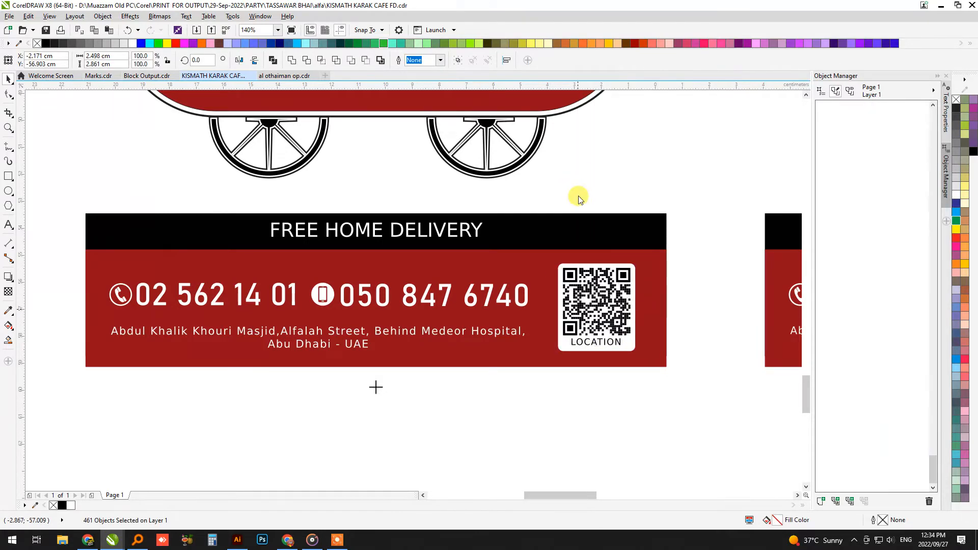
scroll(60, 346, down, 2)
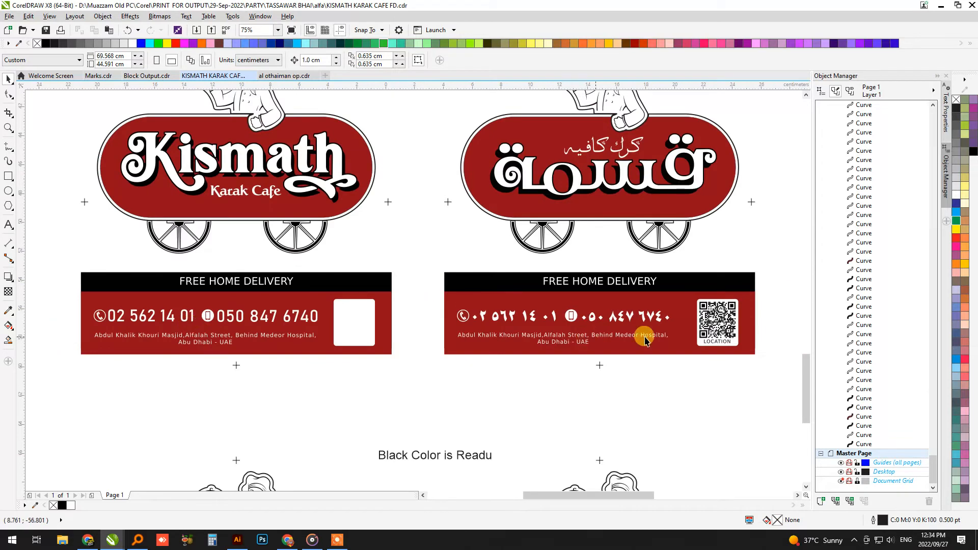
drag(713, 330, 693, 346)
key(Delete)
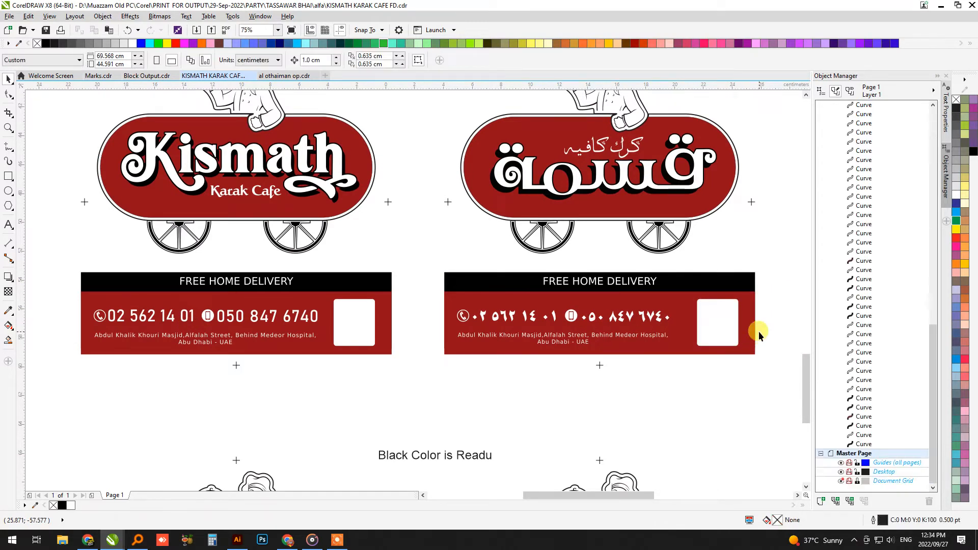
Delete the black FREE HOME DELIVERY bar above the Arabic and English red contact panels
click(535, 295)
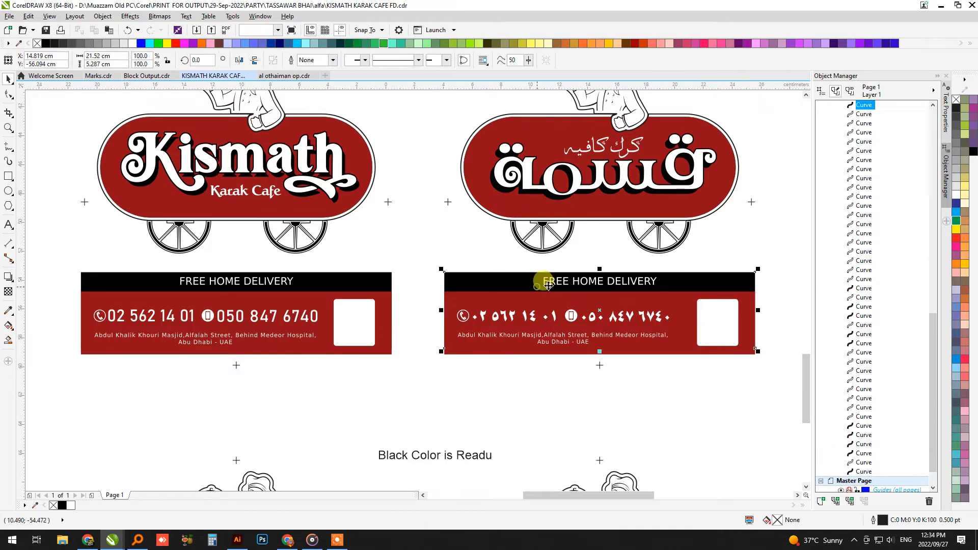
key(shift+F2)
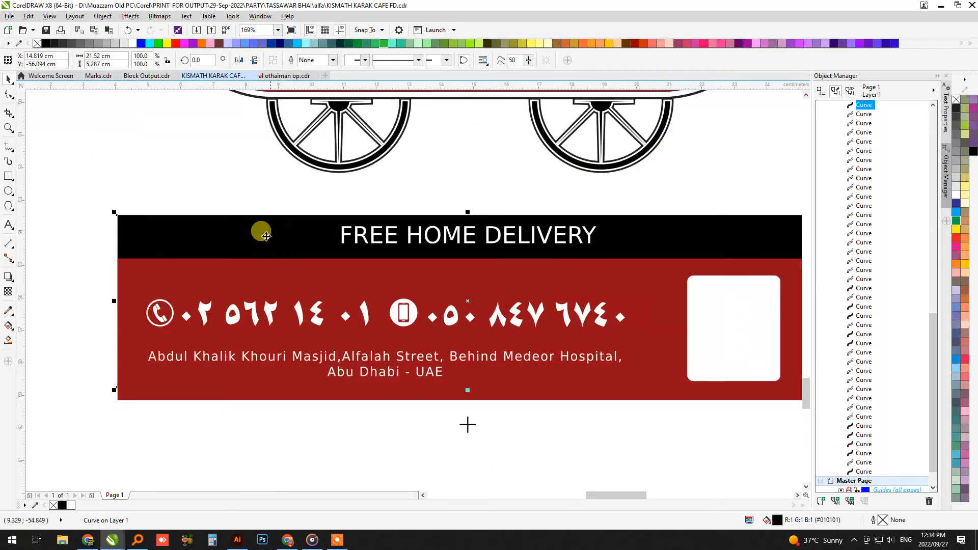
key(ctrl+z)
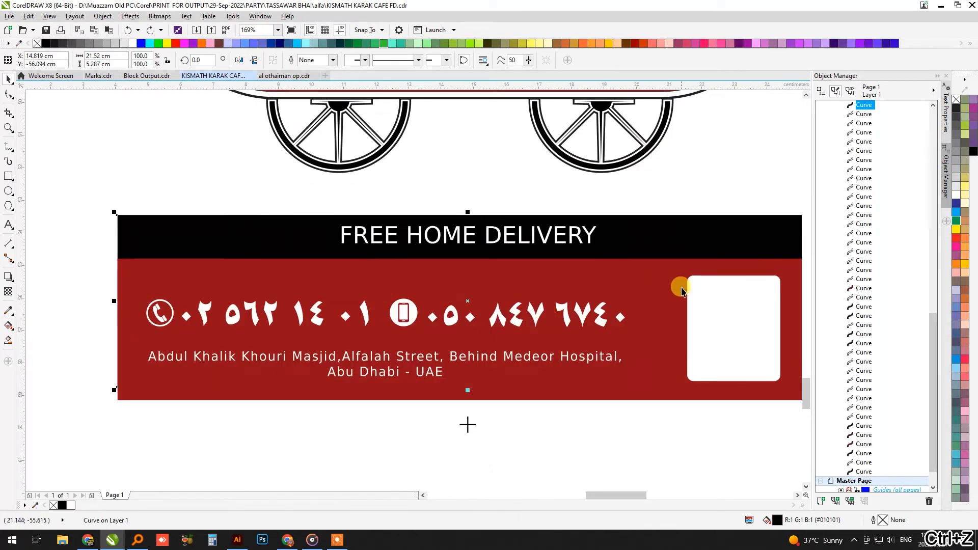
key(Delete)
scroll(712, 286, down, 2)
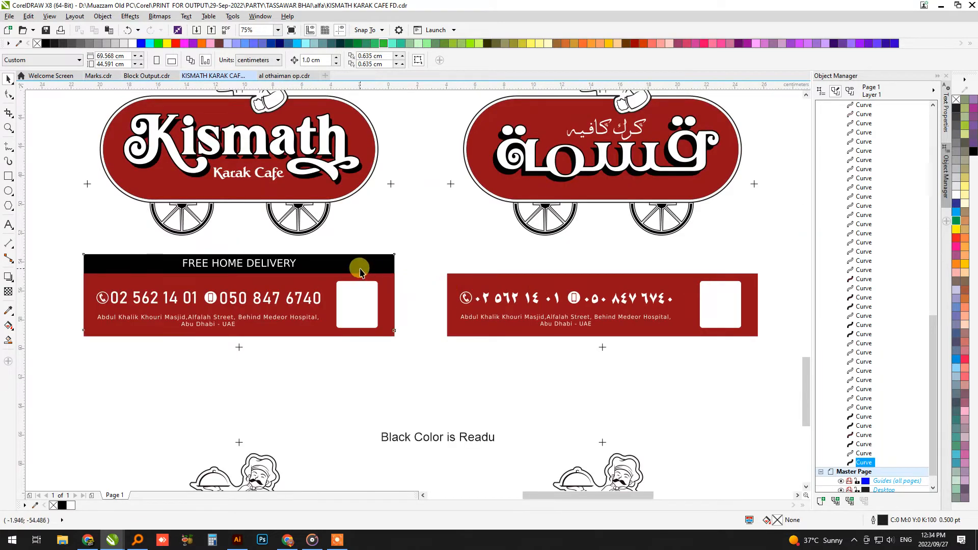
click(345, 259)
key(ctrl+r)
Stretch the English red contact panel upward to a height of 4.43 cm and repeat the stretch on the Arabic panel
click(272, 282)
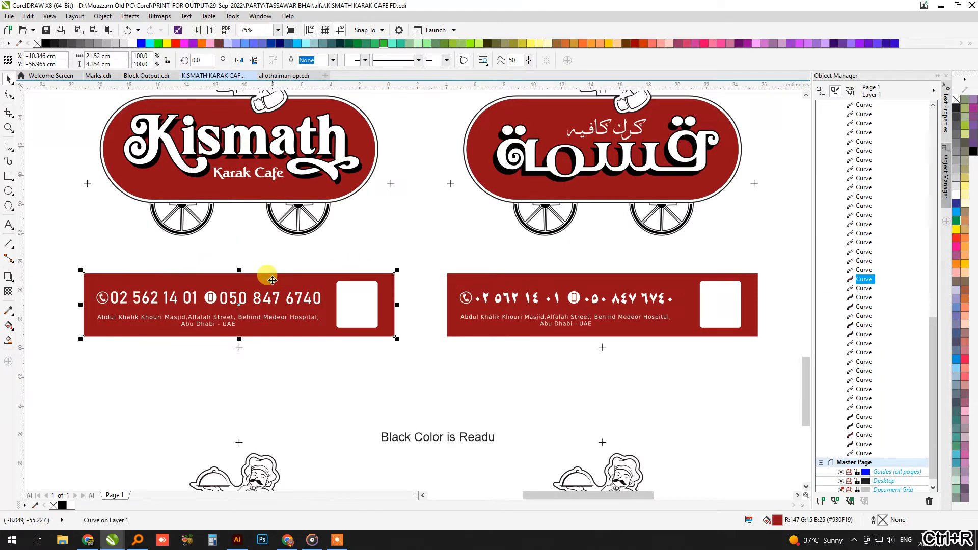
drag(425, 356, 143, 230)
drag(290, 232, 291, 222)
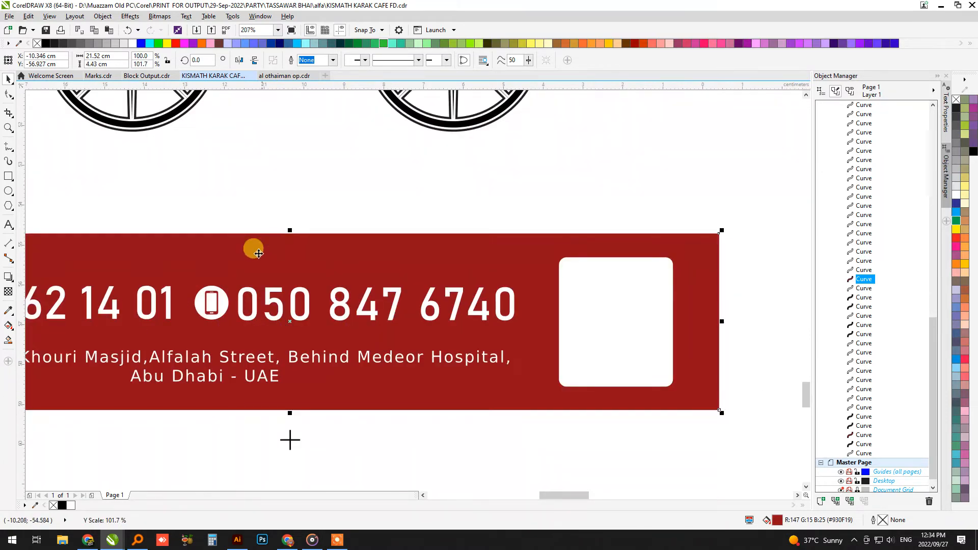
scroll(138, 286, down, 2)
click(524, 262)
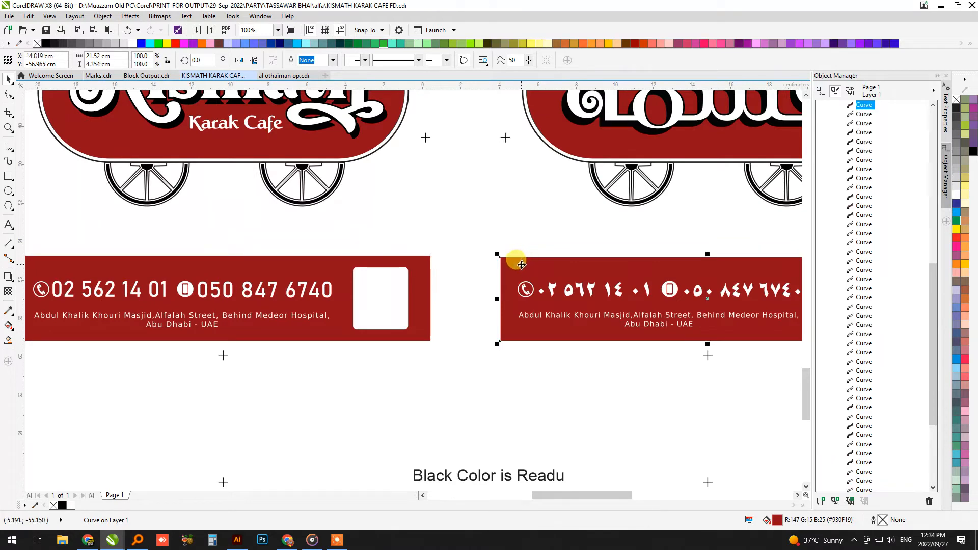
key(ctrl+r)
scroll(446, 313, down, 1)
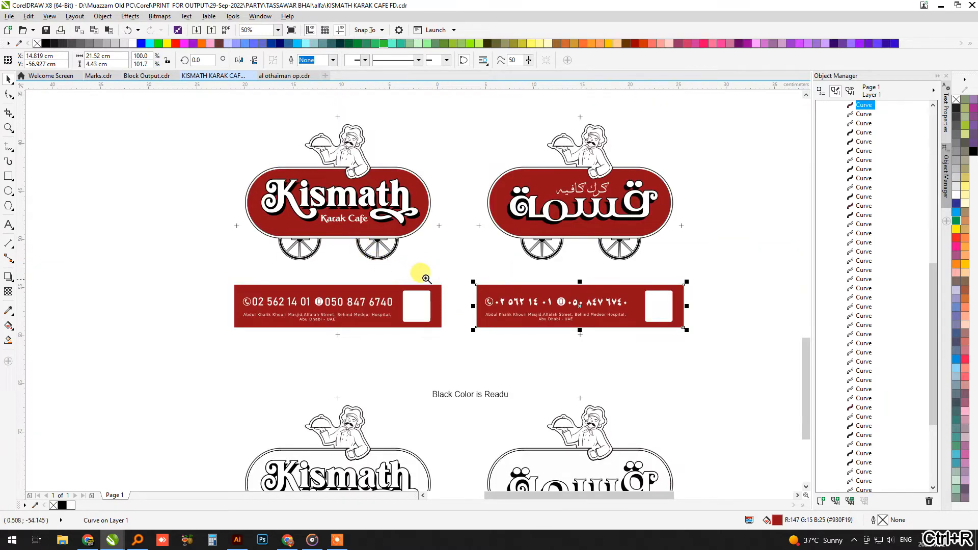
Delete both wheels under the upper red English cart
scroll(425, 278, up, 2)
drag(523, 301, 232, 224)
key(Delete)
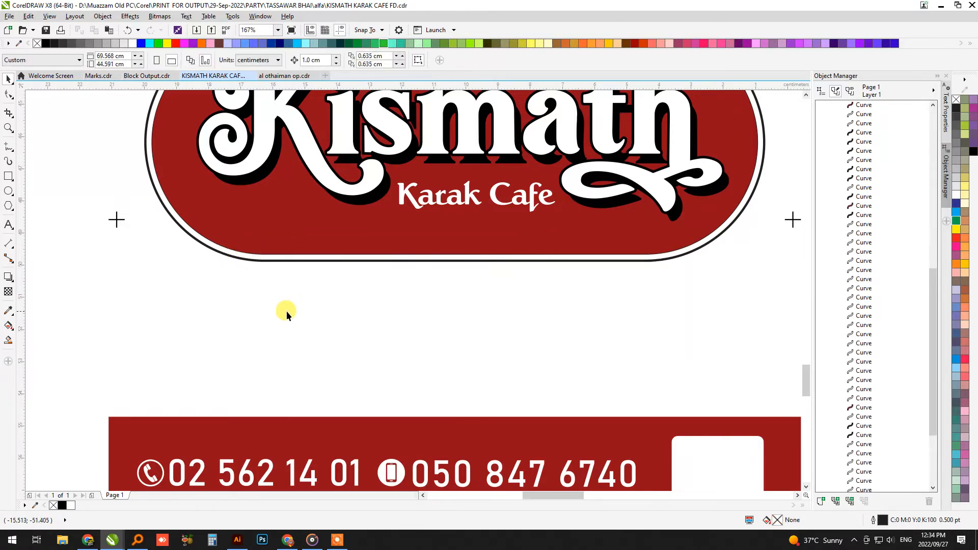
Delete the chef line drawing, with its silhouette and dark outline shapes, from the upper English cart
scroll(287, 310, down, 2)
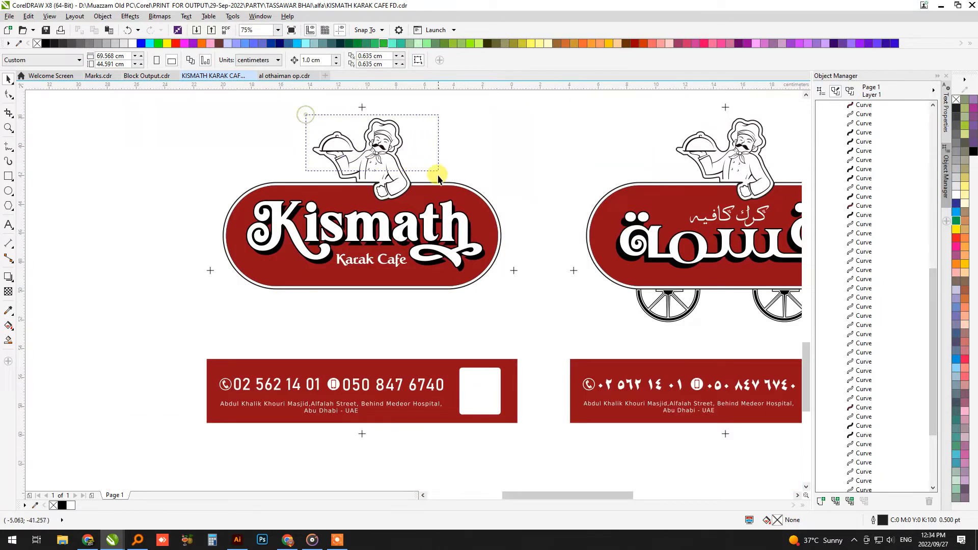
drag(438, 176, 395, 201)
key(Delete)
click(376, 153)
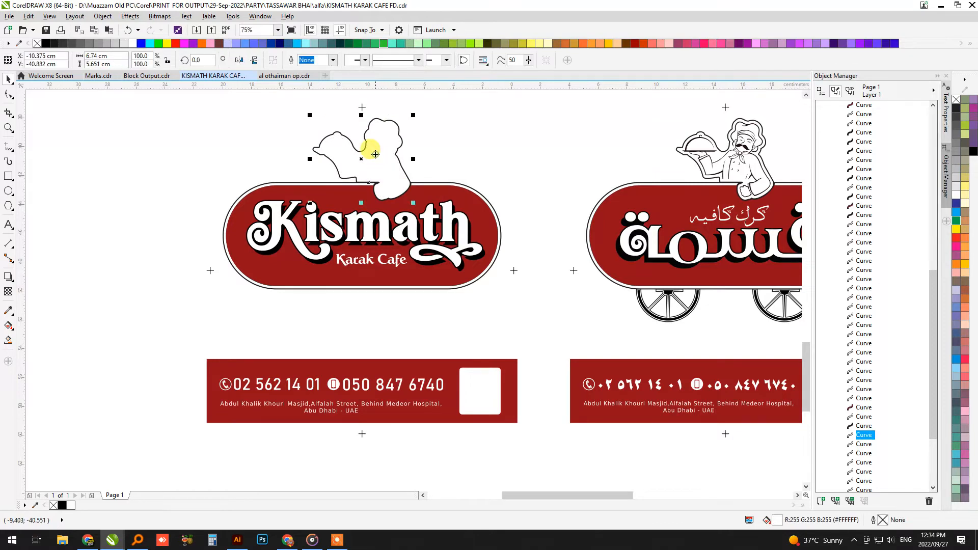
key(Escape)
click(362, 153)
key(Delete)
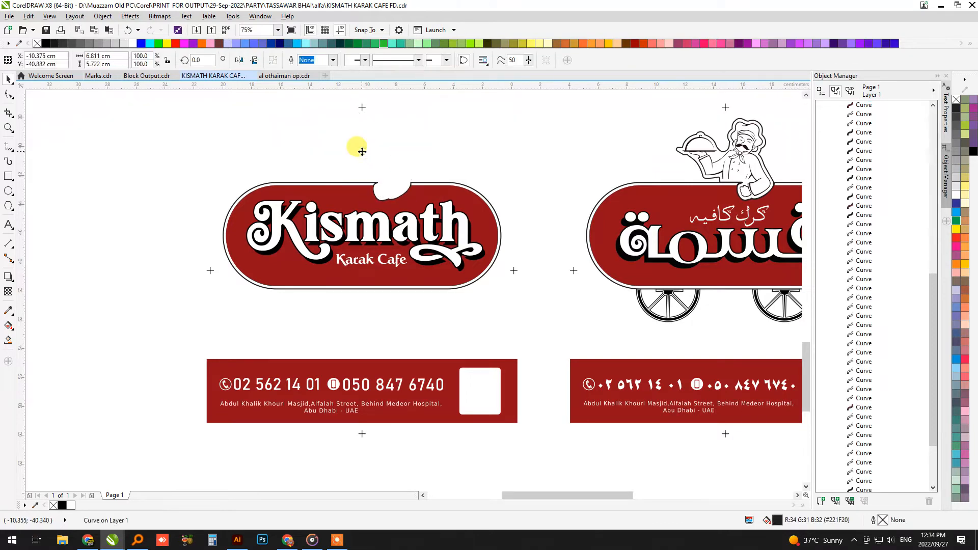
Delete the chef drawing with its outline from the upper Arabic cart
scroll(250, 212, down, 1)
key(F2)
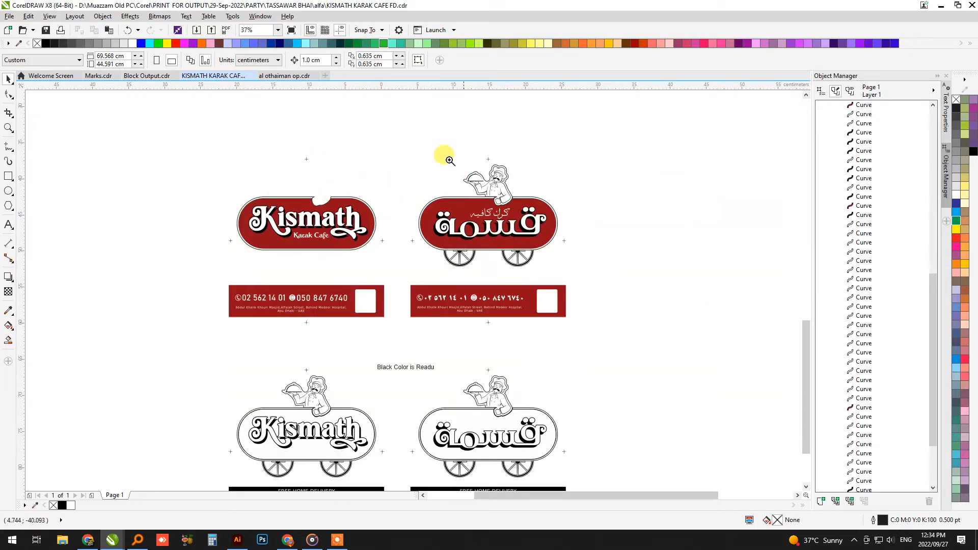
drag(385, 131, 583, 288)
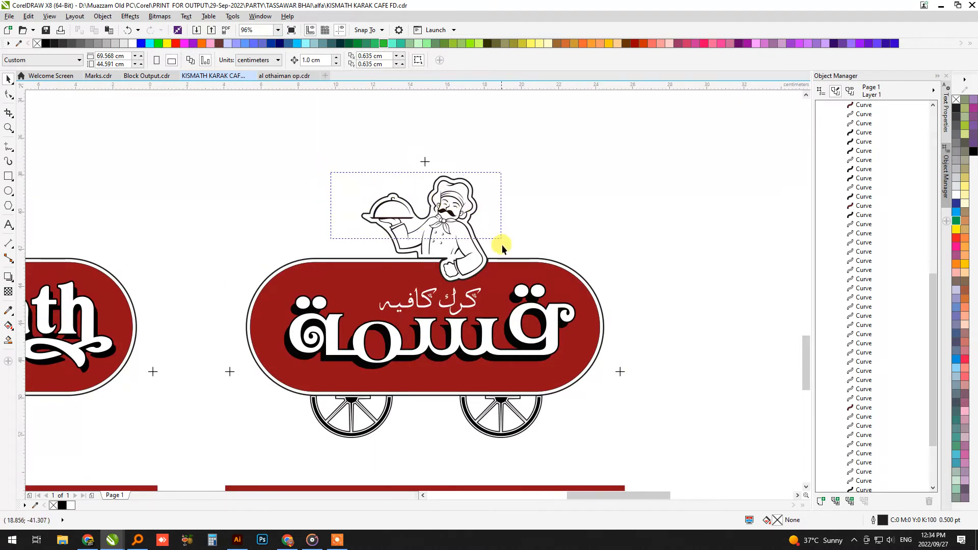
drag(503, 245, 506, 266)
key(Delete)
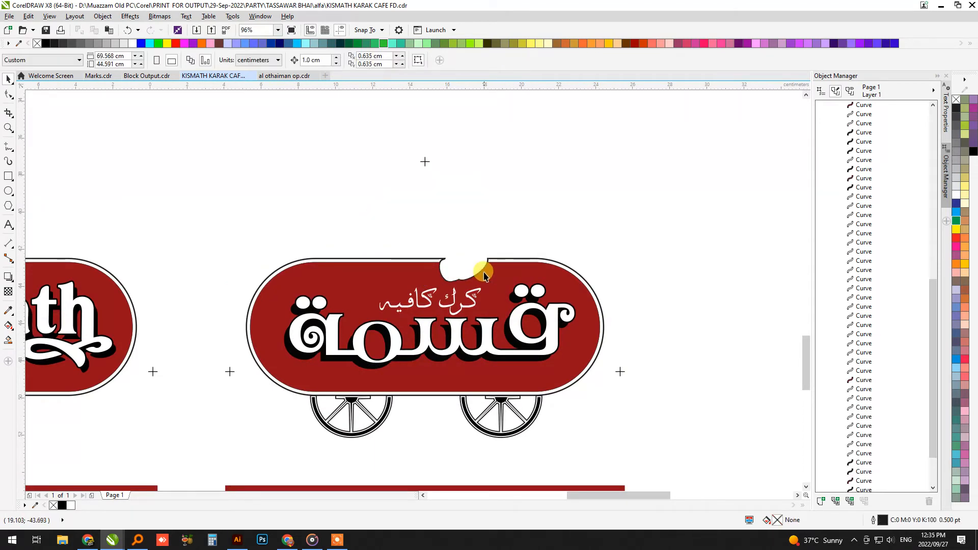
Delete both wheels under the upper Arabic cart and the black outline around its red panel
drag(563, 451, 304, 387)
key(Delete)
click(313, 394)
key(Delete)
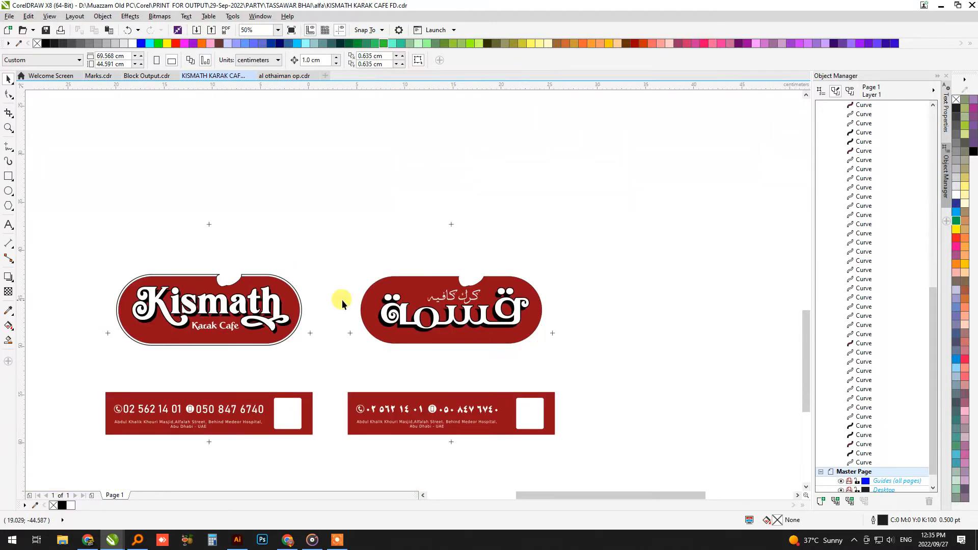
Delete the black outline around the upper English Kismath panel
scroll(433, 278, down, 3)
scroll(176, 311, up, 3)
click(216, 243)
key(Delete)
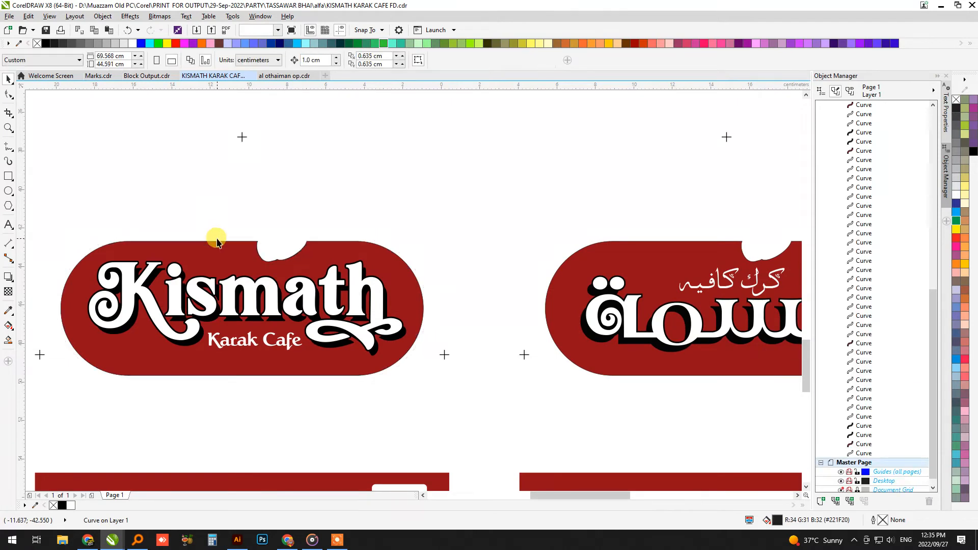
Delete the dark backing curve that edges the English Kismath panel, keeping the red shape in its original position
drag(245, 248, 279, 250)
key(ctrl+z)
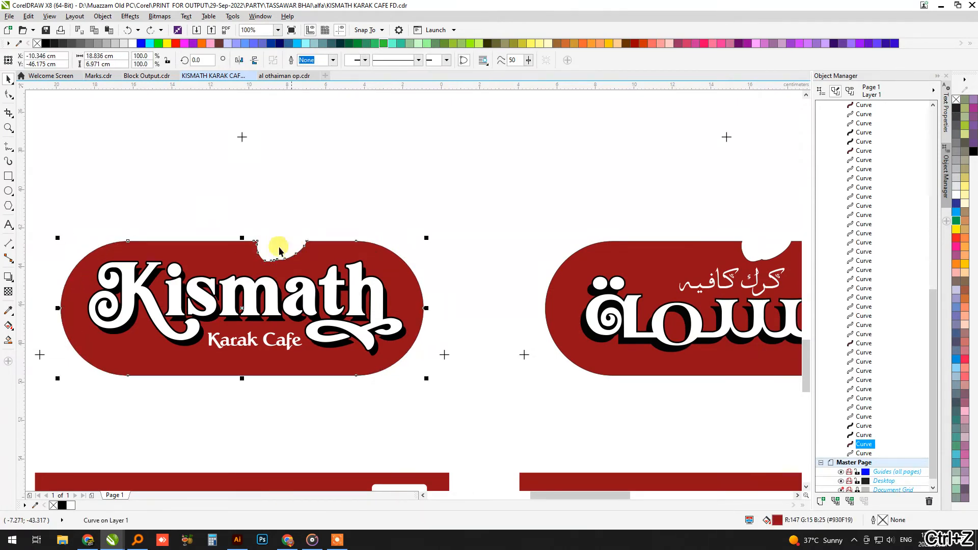
drag(198, 227, 306, 282)
key(Escape)
drag(452, 233, 468, 238)
key(ctrl+z)
key(Delete)
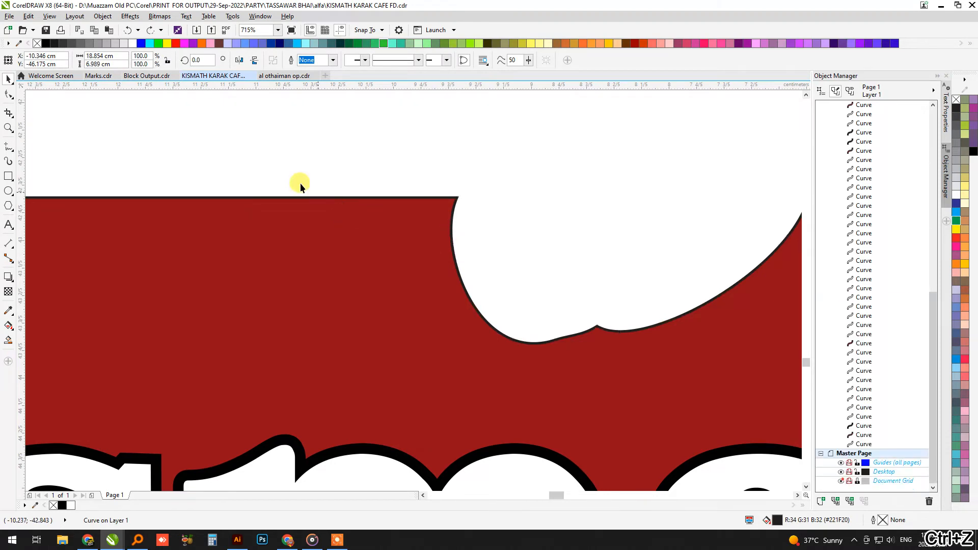
scroll(286, 180, down, 2)
scroll(214, 219, down, 5)
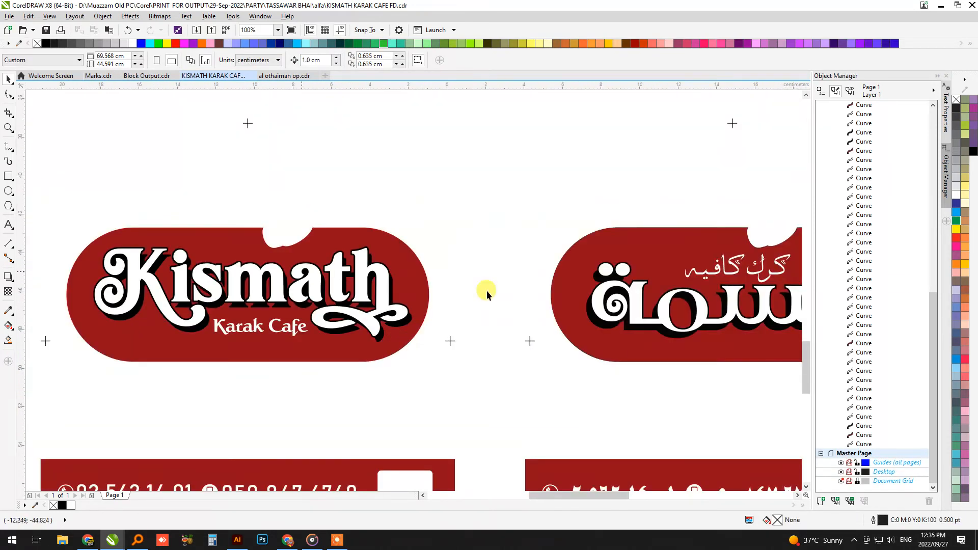
Delete the matching dark backing curve behind the red Arabic logo panel
click(691, 230)
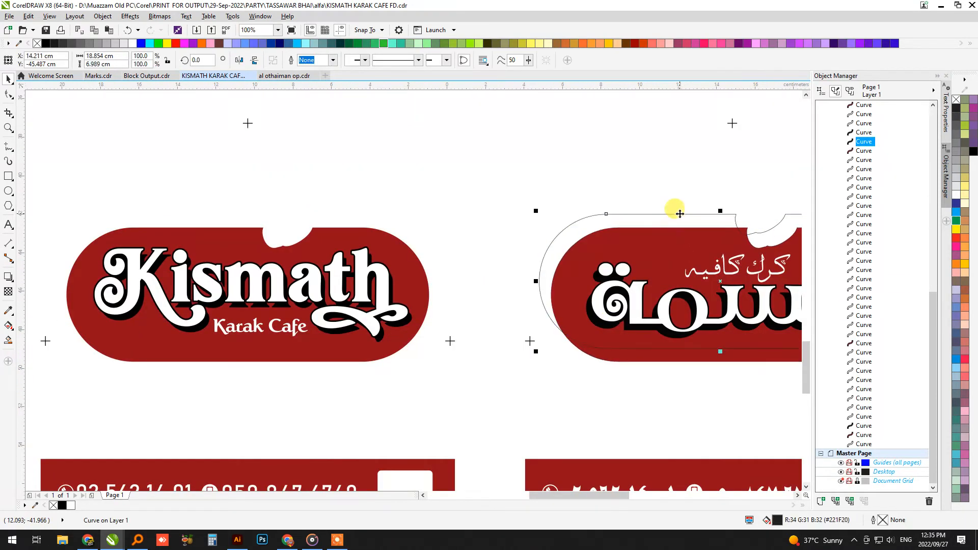
key(ctrl+z)
click(527, 253)
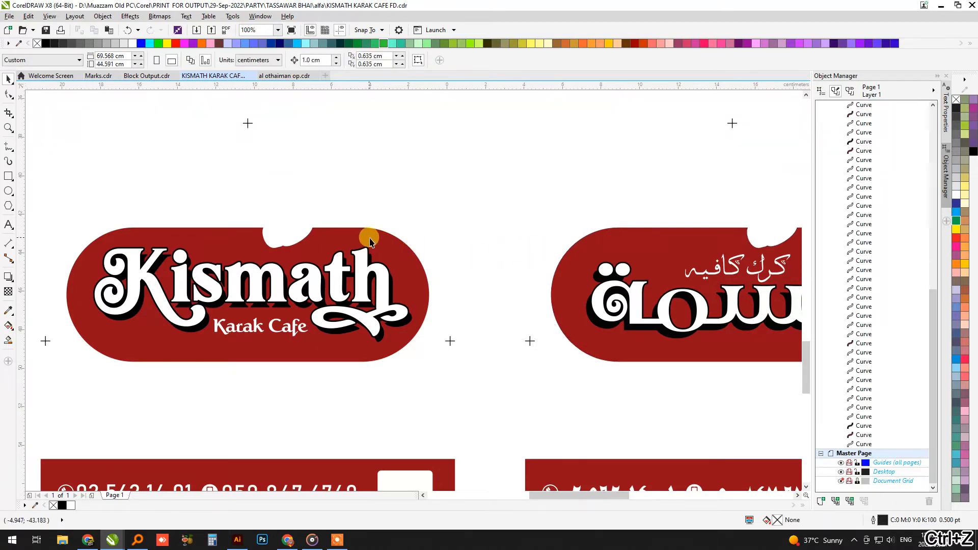
Delete the black shadow shapes behind the large Arabic and English logo lettering on the red panels
scroll(405, 279, down, 1)
drag(212, 204, 665, 340)
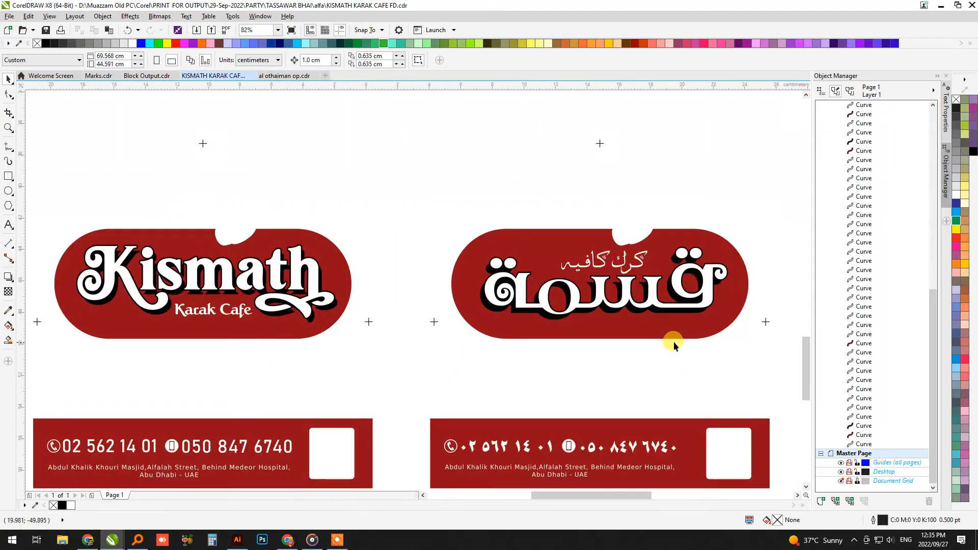
drag(765, 369, 435, 249)
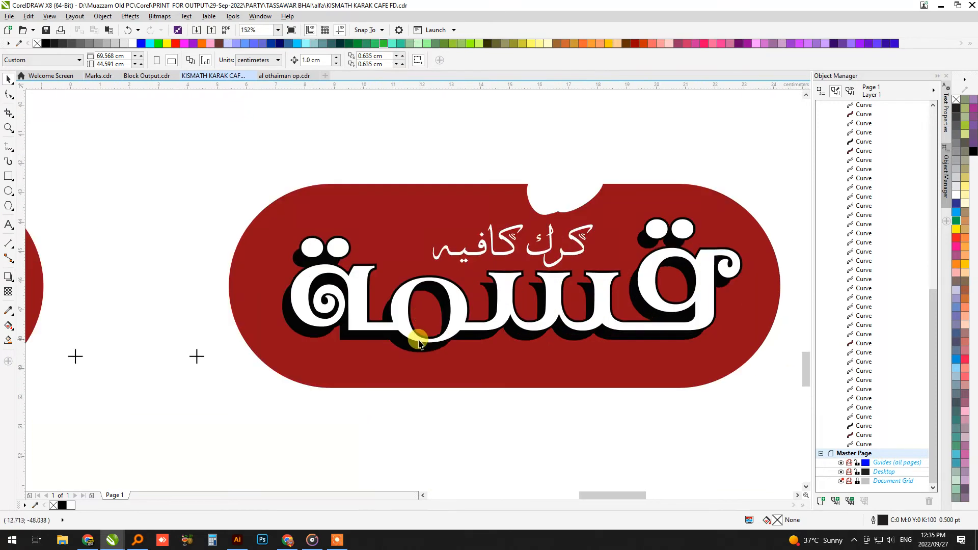
drag(406, 350, 415, 372)
key(ctrl+z)
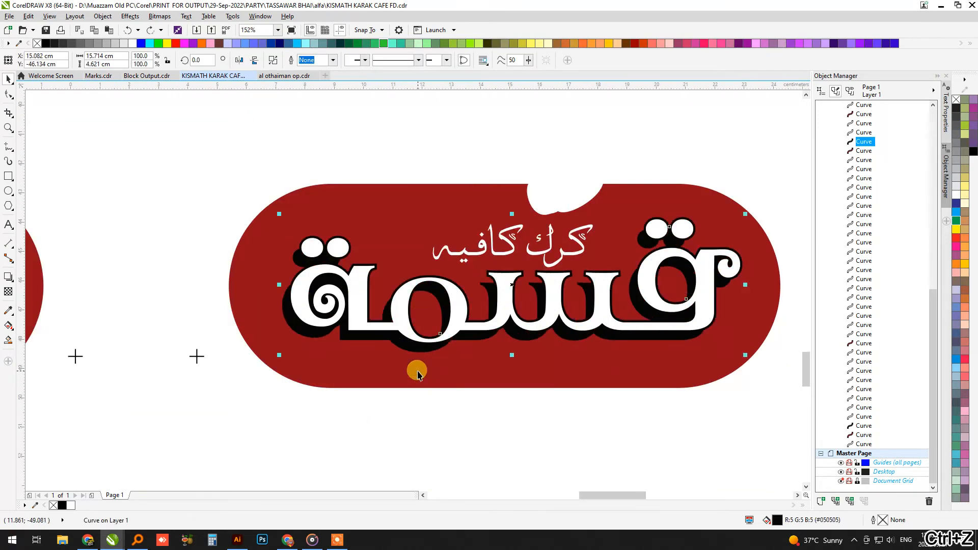
key(Delete)
scroll(775, 308, down, 2)
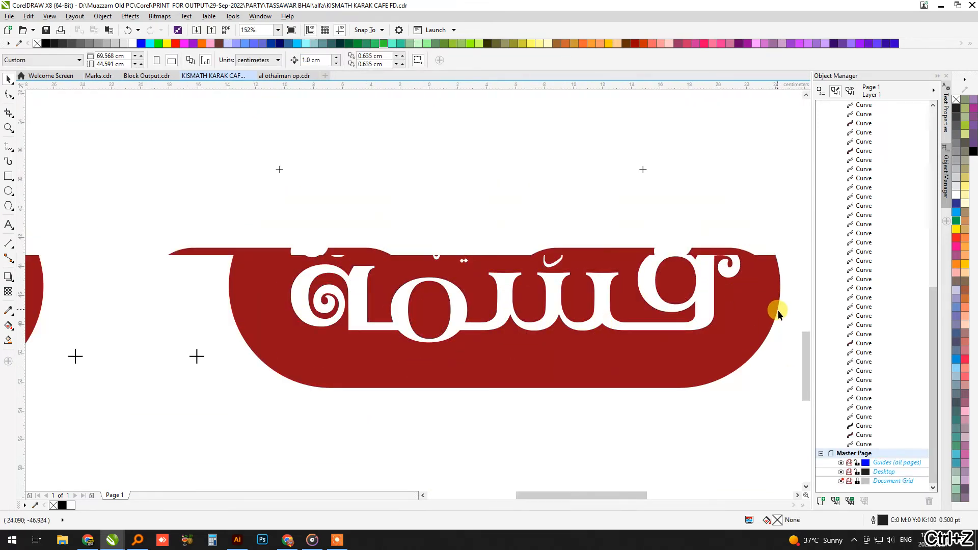
scroll(288, 317, up, 2)
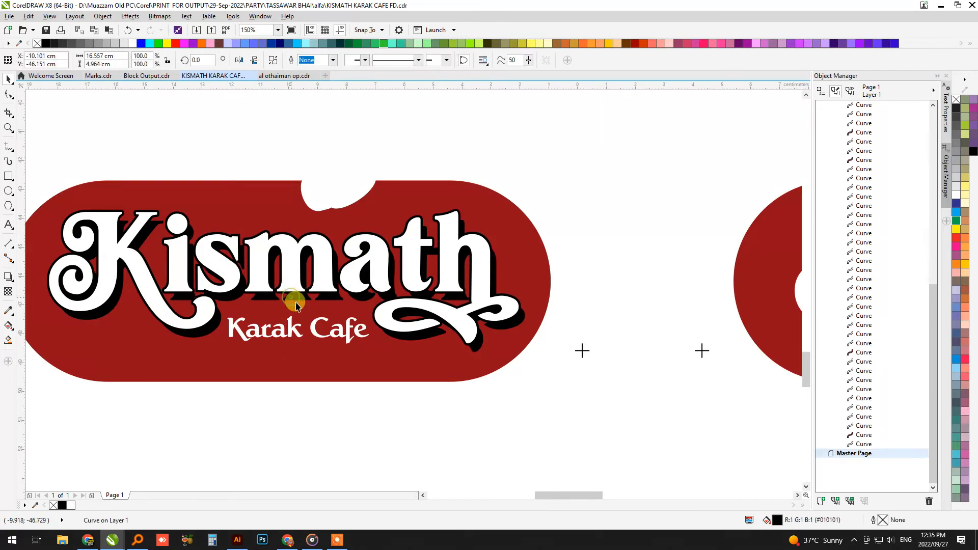
scroll(284, 270, down, 4)
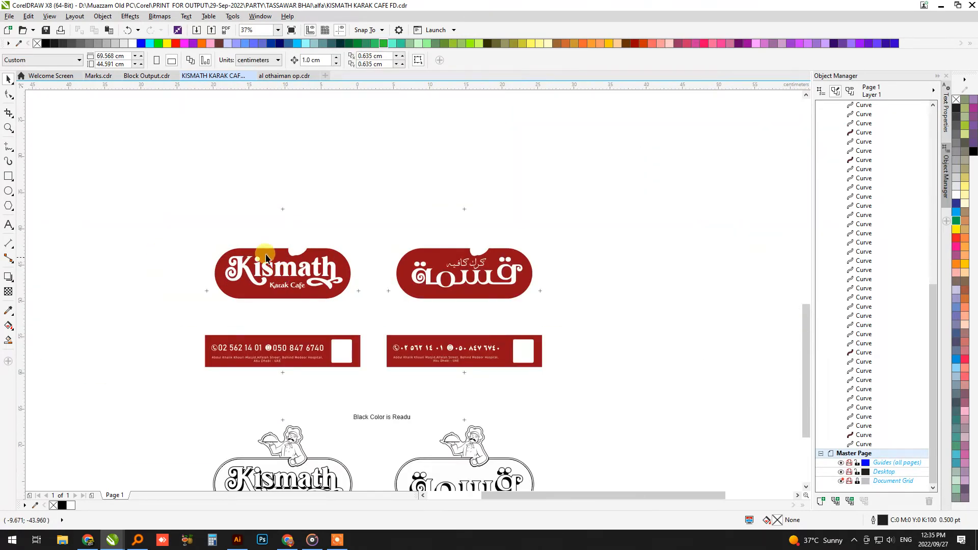
Ungroup both sets of registration marks and move the two upper marks down to just above the red logo panels
drag(139, 171, 594, 406)
drag(212, 129, 539, 163)
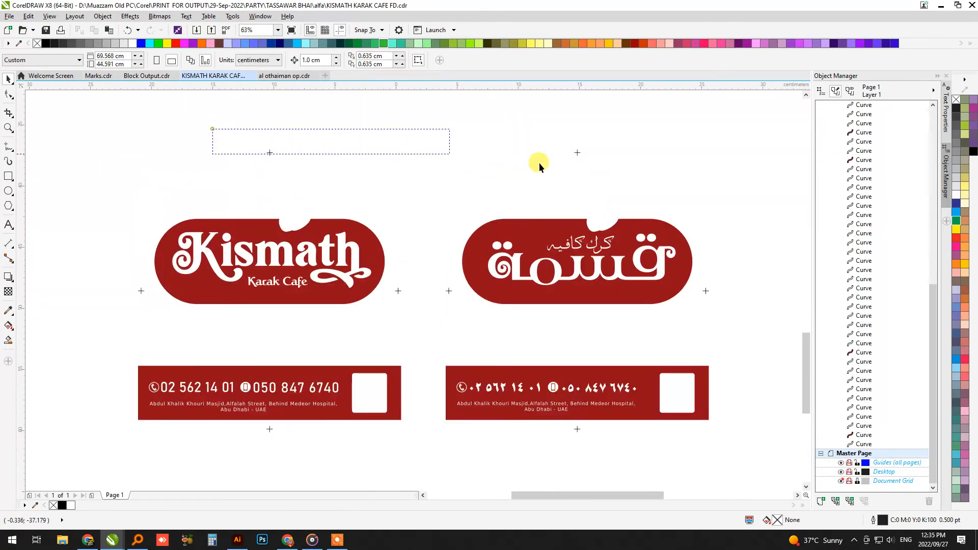
click(268, 155)
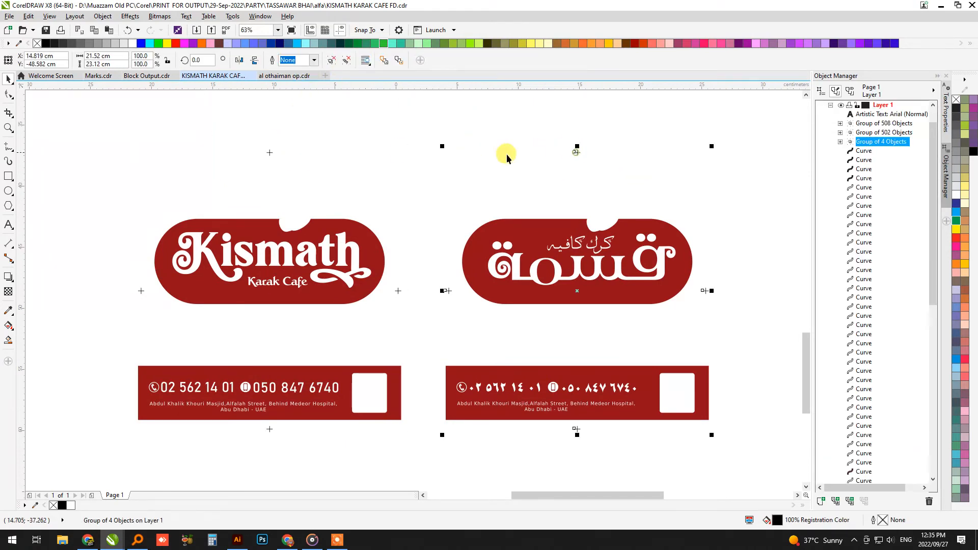
key(ctrl+r)
drag(217, 124, 600, 176)
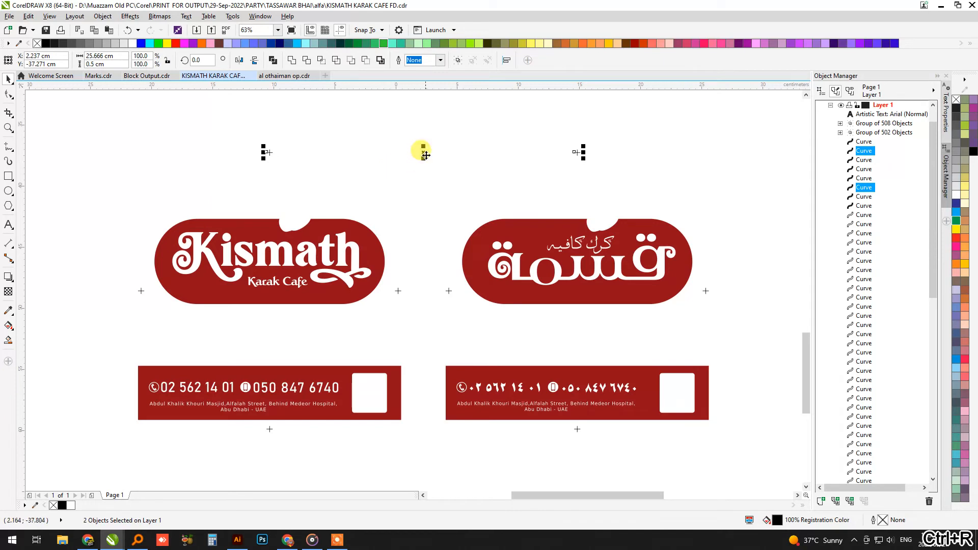
drag(426, 157, 422, 210)
click(400, 170)
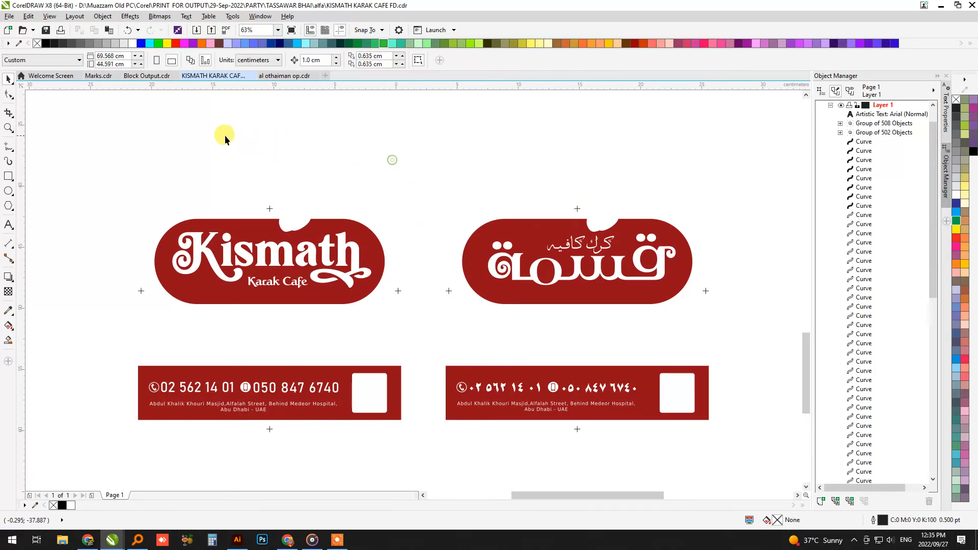
Switch to Wireframe view and group all English red artwork, including its registration marks and hidden FREE HOME DELIVERY text
click(75, 17)
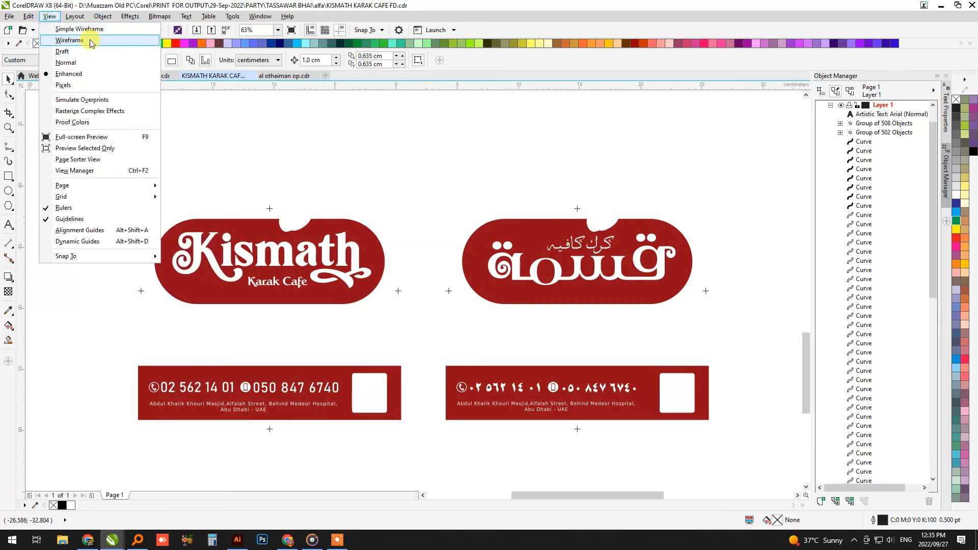
click(90, 42)
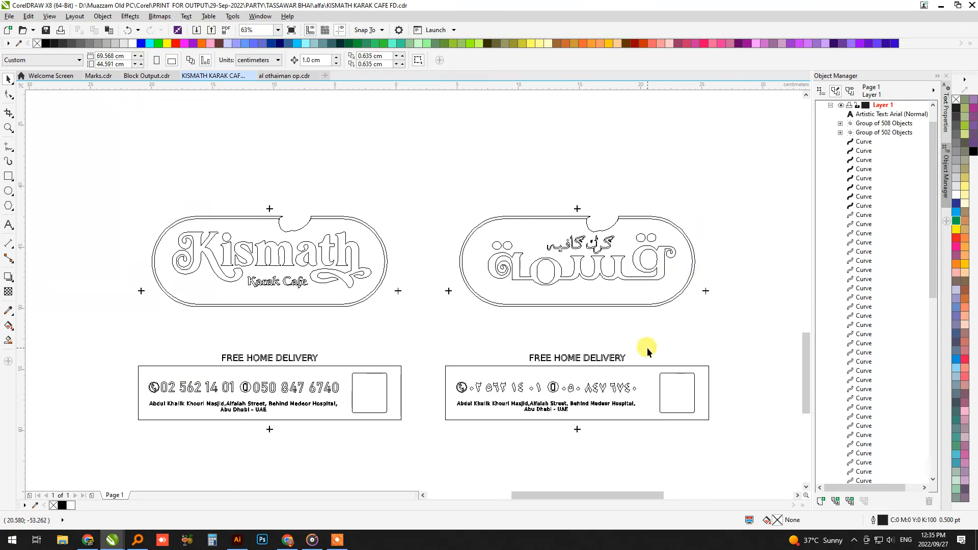
drag(98, 169, 424, 444)
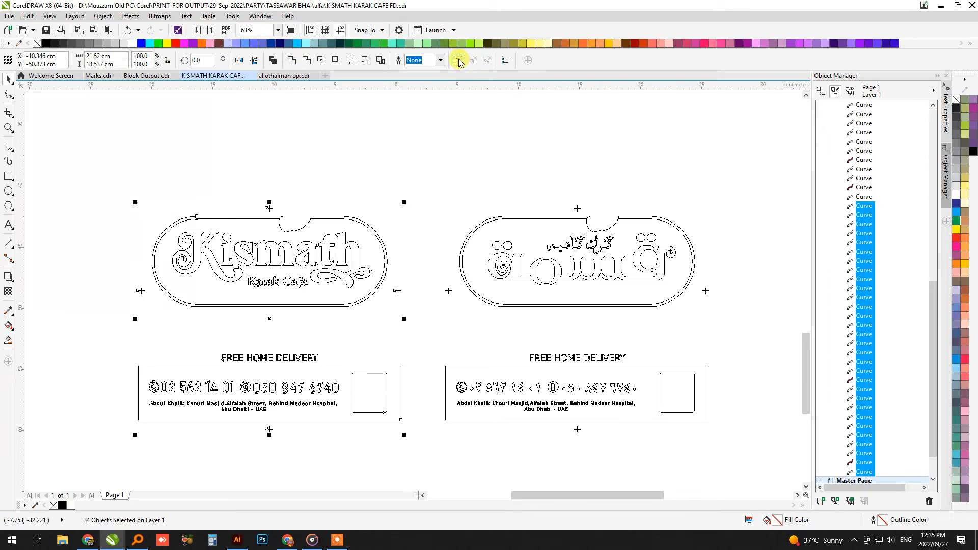
click(459, 62)
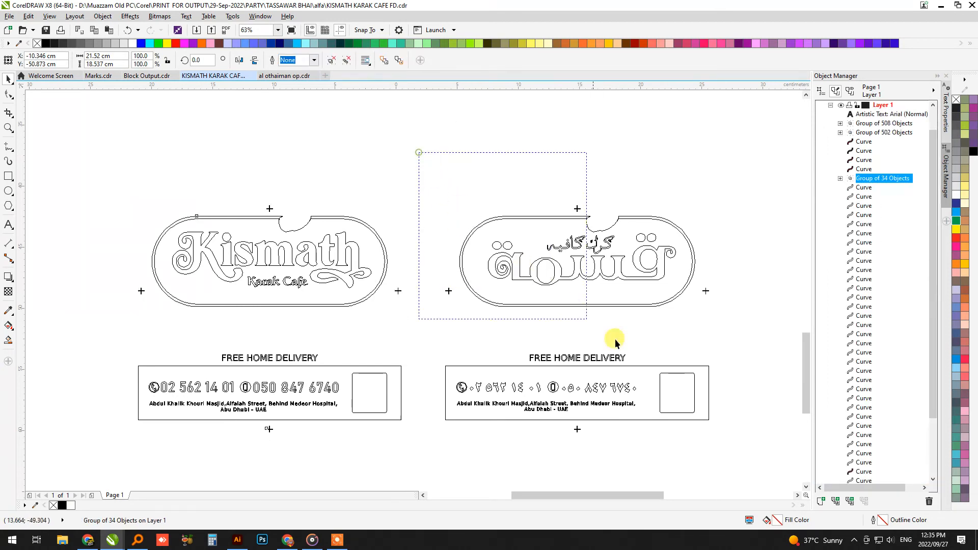
Group all the Arabic red artwork with its registration marks, and return the display to Enhanced view
drag(616, 339, 755, 450)
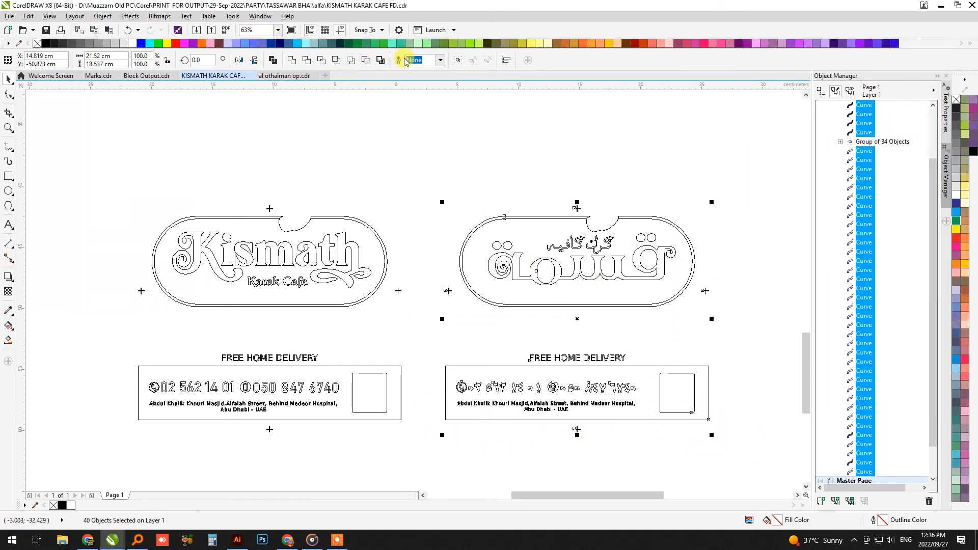
click(457, 62)
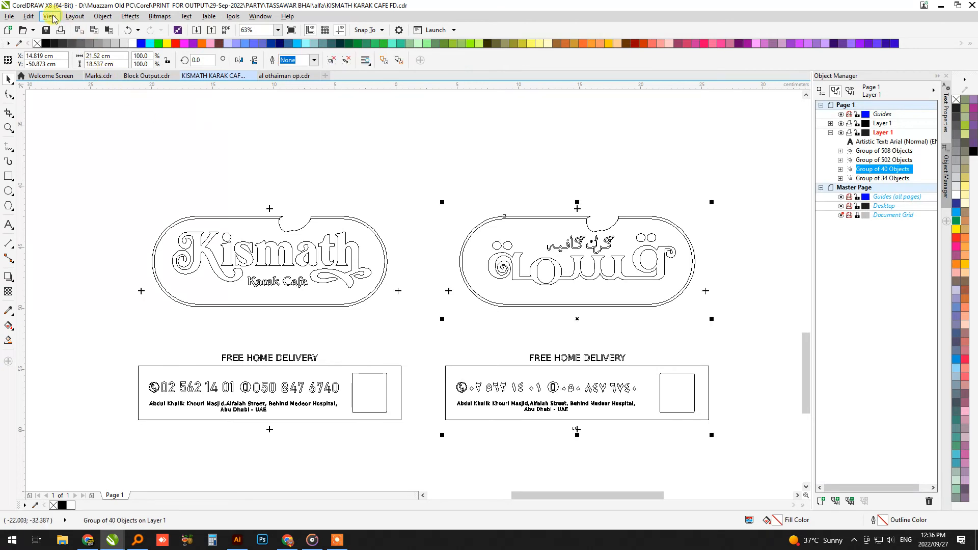
click(52, 18)
click(77, 77)
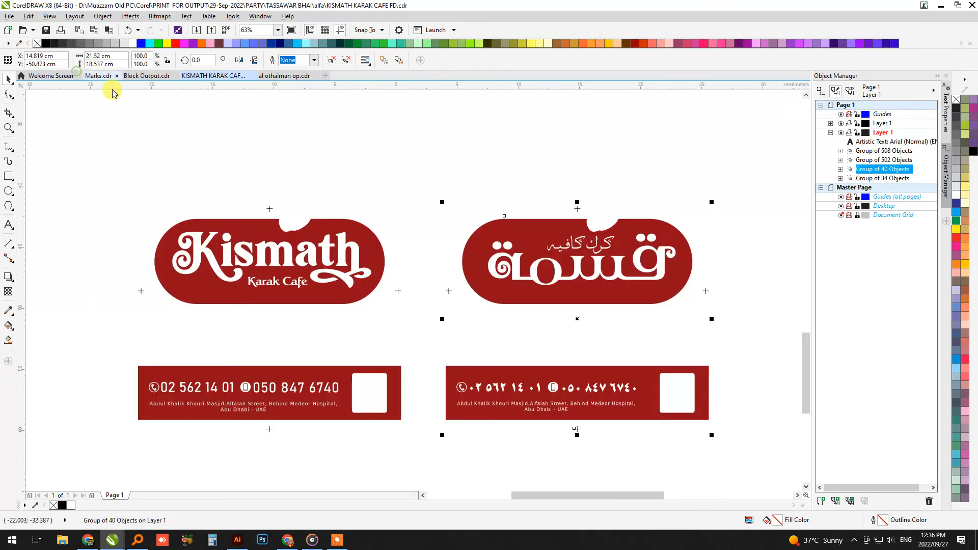
click(319, 162)
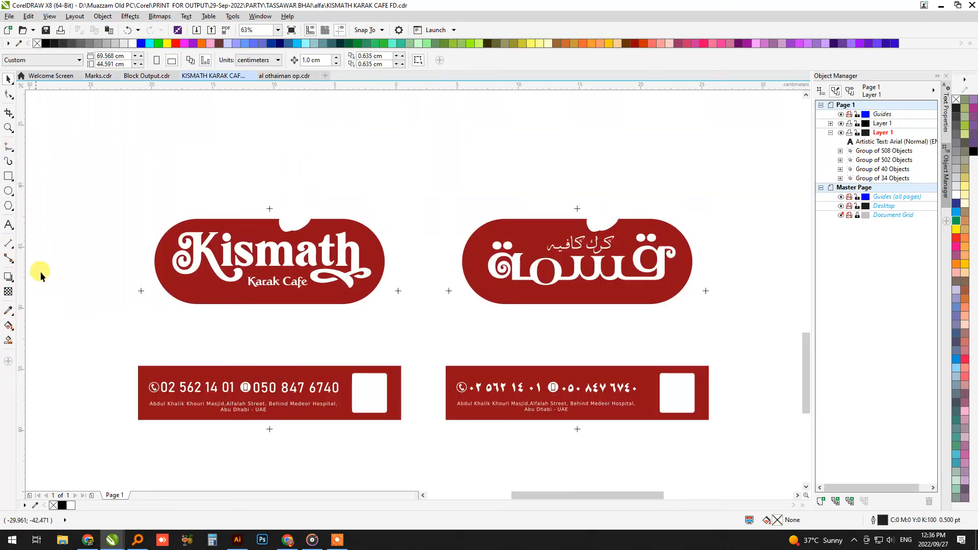
Select both red artwork groups and start a Replace Wizard operation that replaces a color
scroll(392, 178, down, 3)
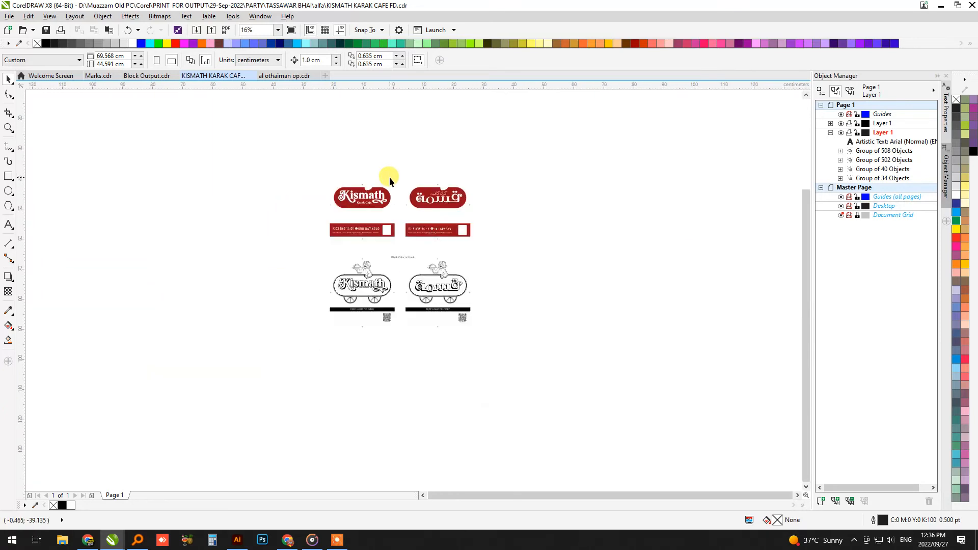
drag(548, 355, 631, 287)
drag(68, 139, 655, 387)
click(34, 18)
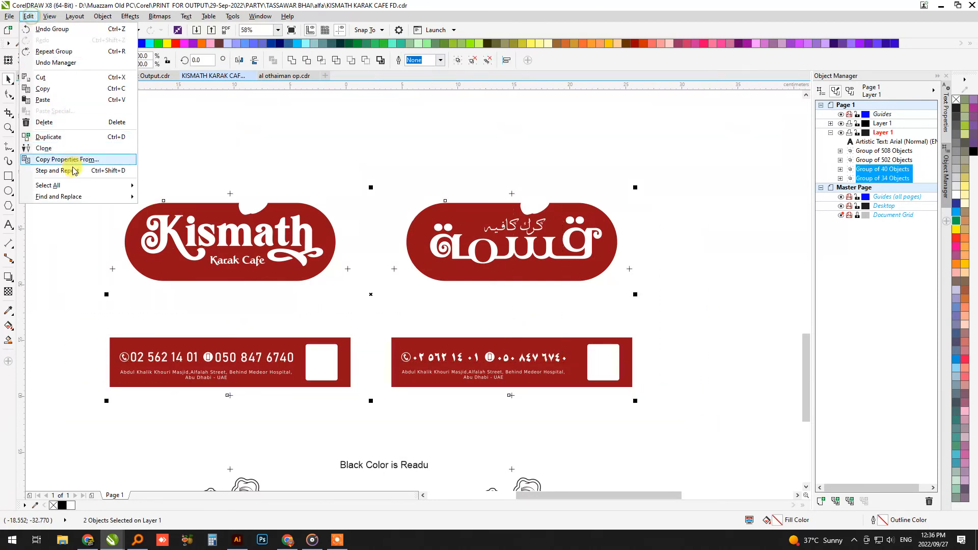
mouse_move(72, 196)
click(212, 208)
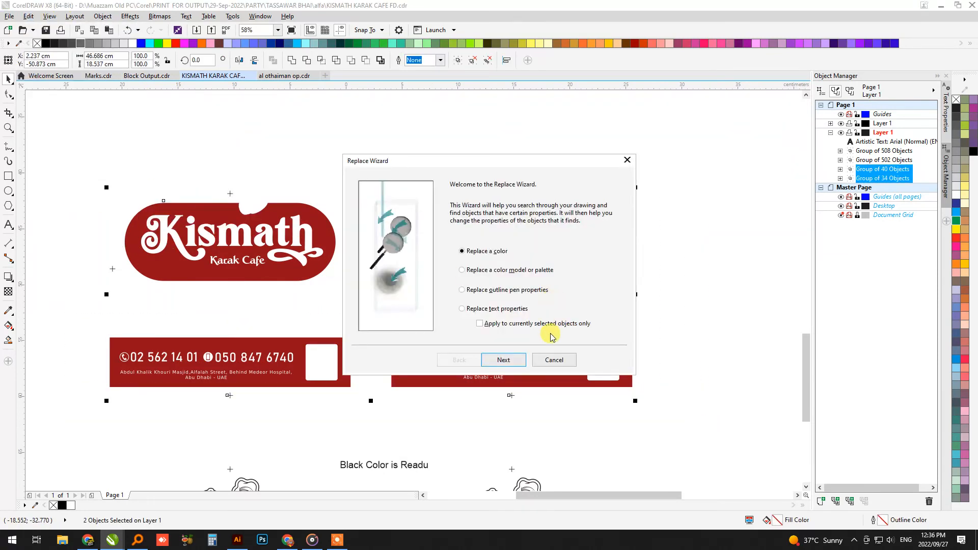
click(504, 360)
Set the color replacement to find the logo panel's sampled red in fills and replace it with CMYK black 0, 0, 0, 100
click(534, 213)
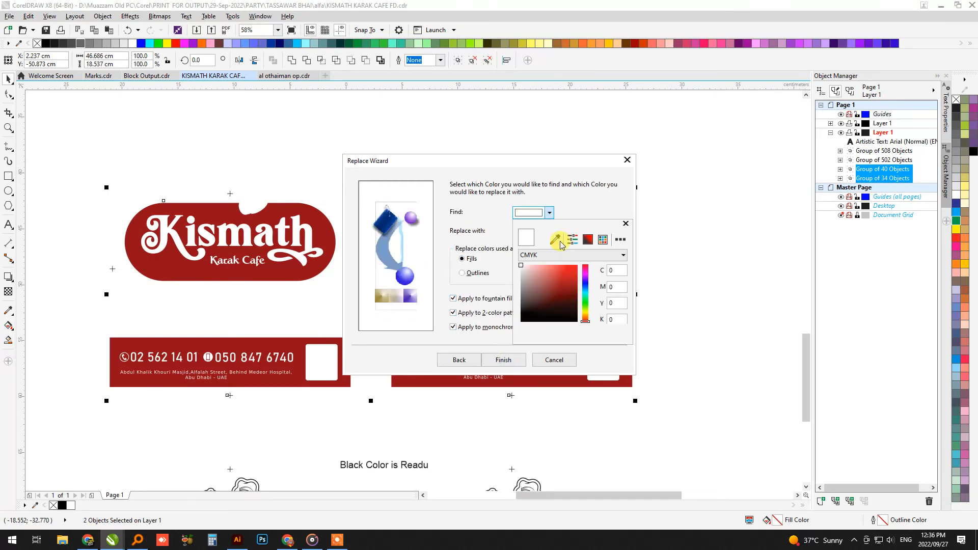
click(330, 229)
click(585, 213)
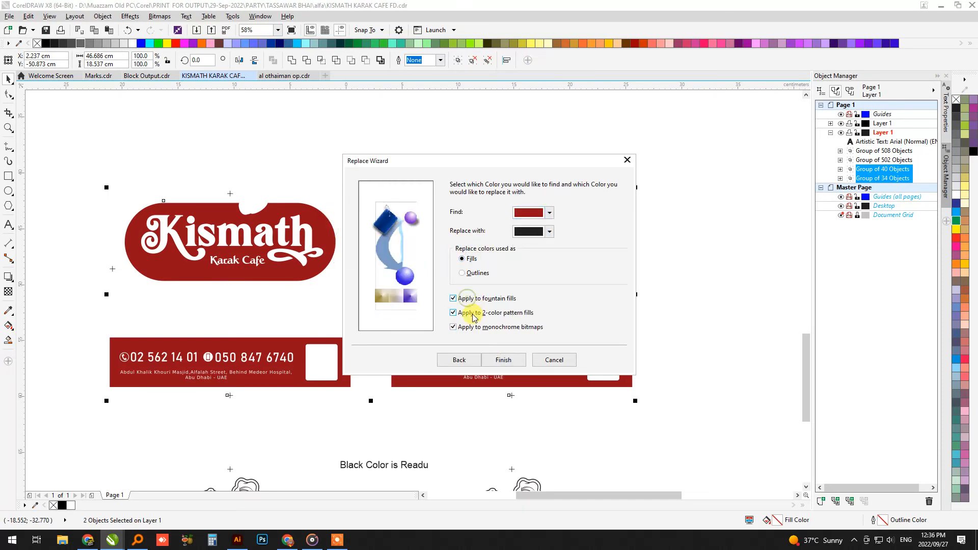
click(524, 233)
click(618, 296)
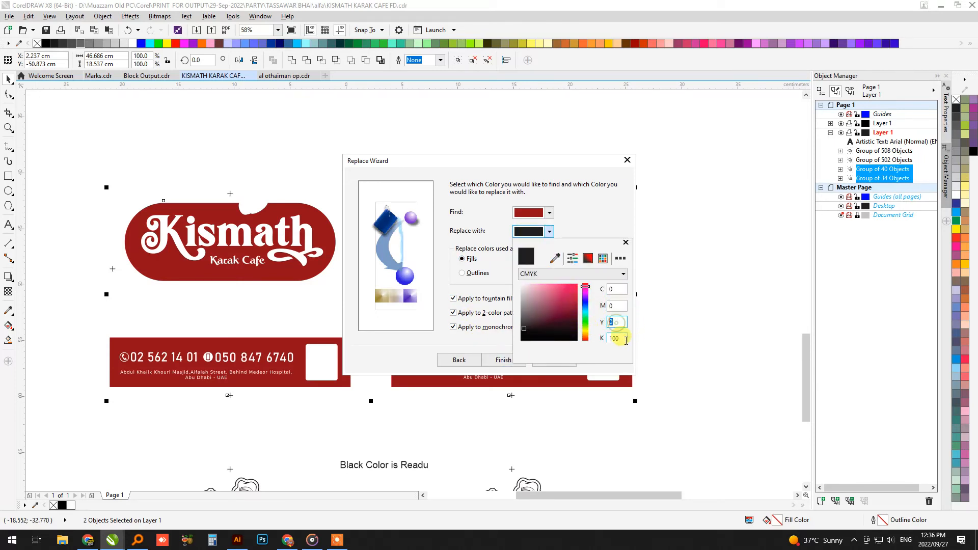
click(602, 235)
click(517, 361)
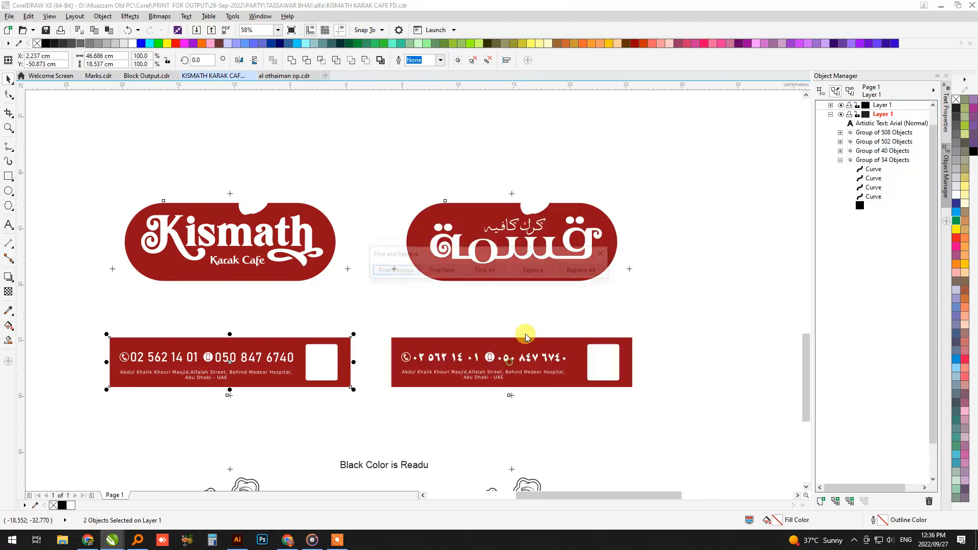
Replace all matching red fills in the English and Arabic artwork with black and close Find and Replace
click(584, 271)
click(543, 296)
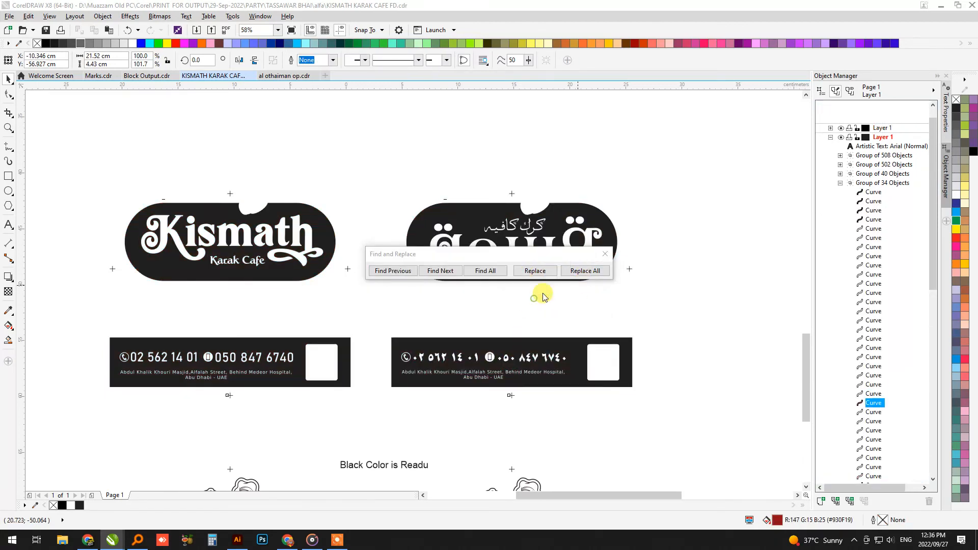
click(605, 254)
Group the converted English artwork with its registration marks, do the same for the Arabic artwork, and clear the selection
drag(77, 162, 383, 402)
key(ctrl+g)
drag(356, 157, 677, 420)
key(ctrl+g)
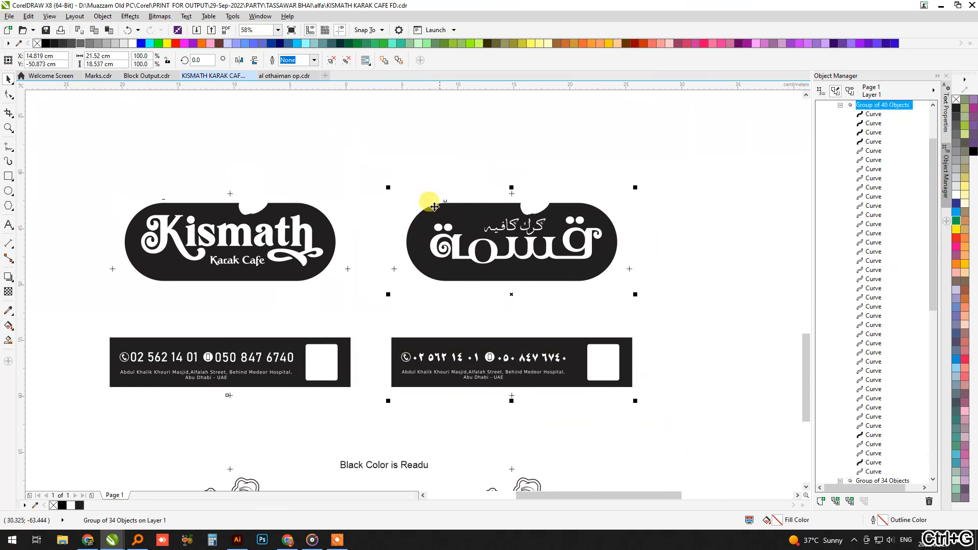
scroll(451, 196, up, 6)
click(433, 234)
scroll(447, 209, down, 2)
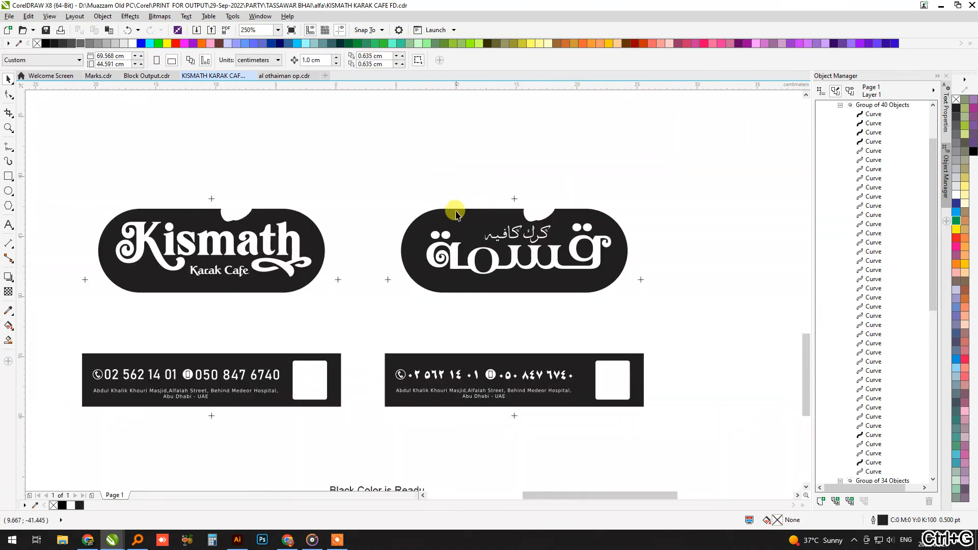
scroll(466, 172, down, 2)
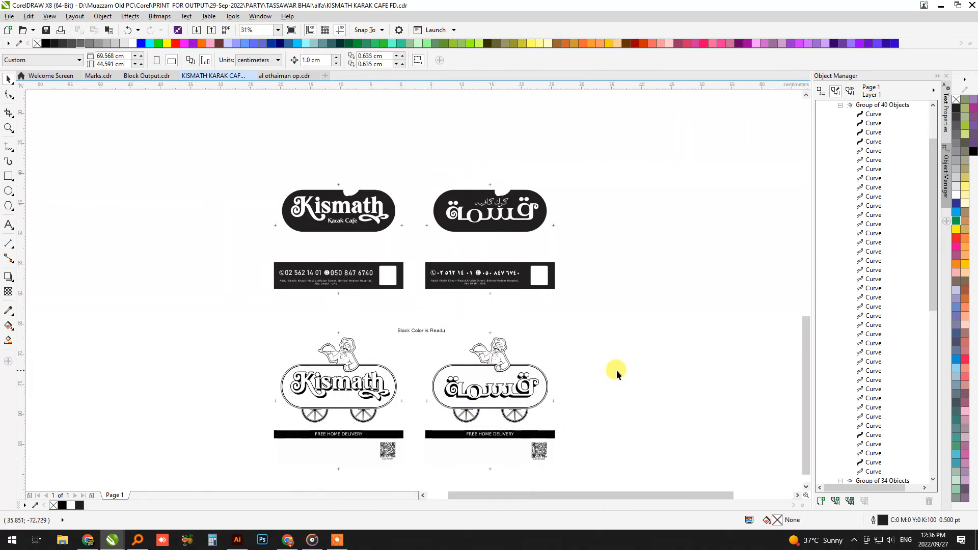
click(84, 541)
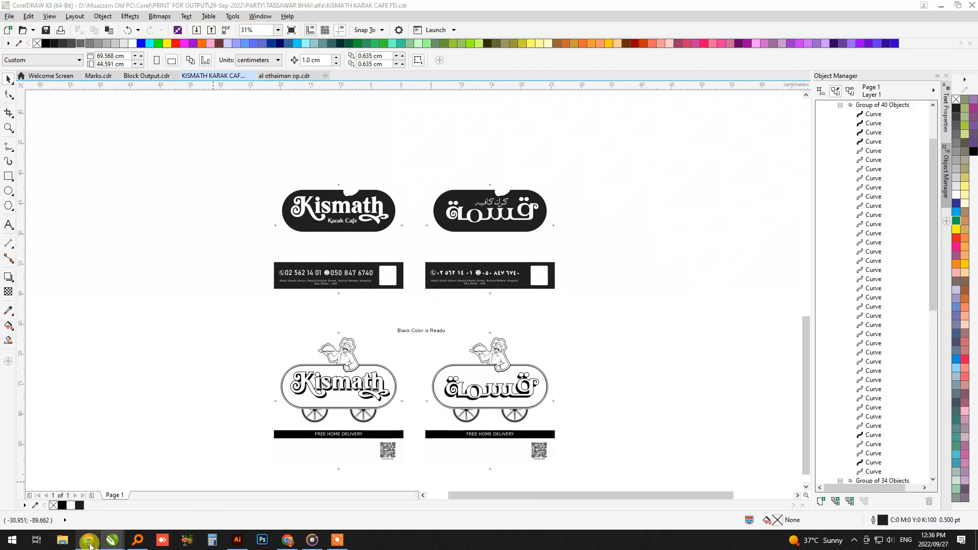
click(88, 543)
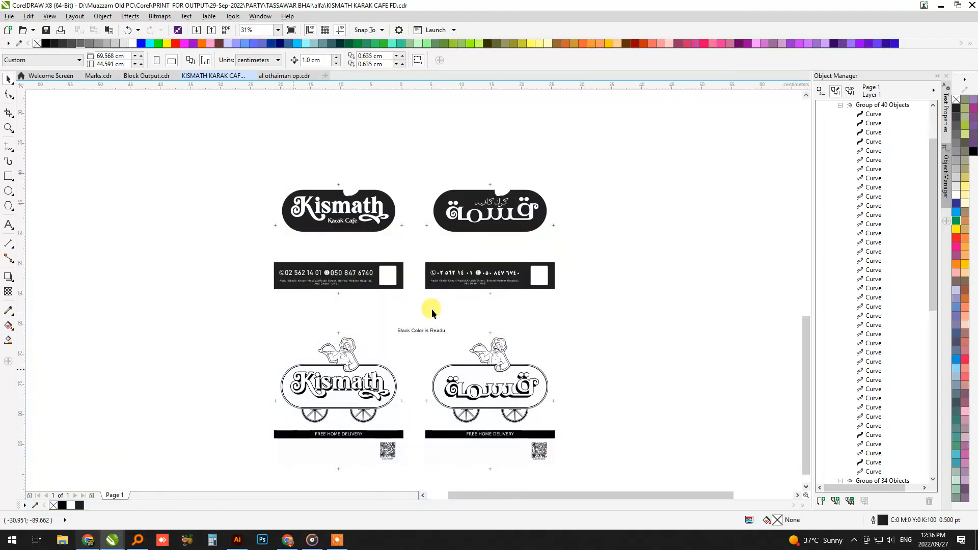